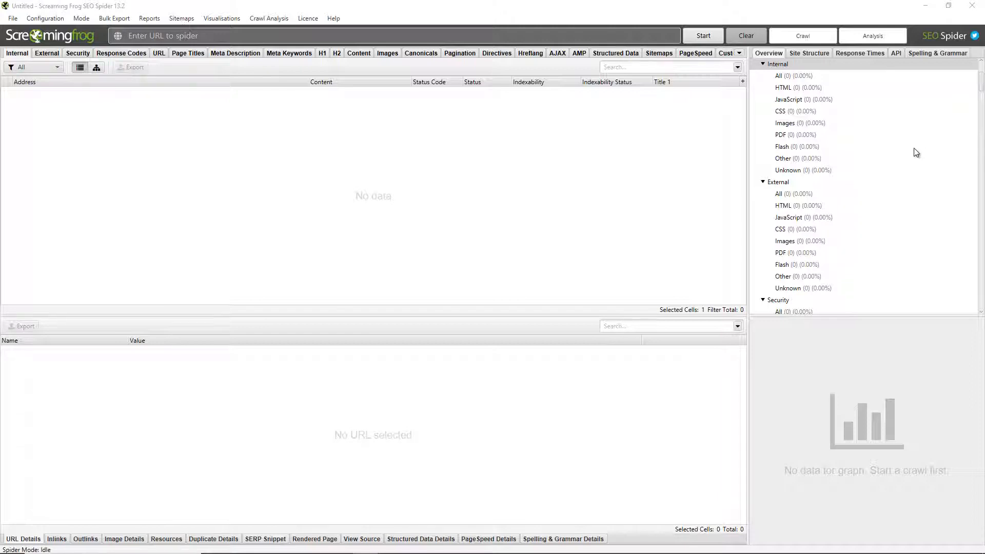
left_click(496, 37)
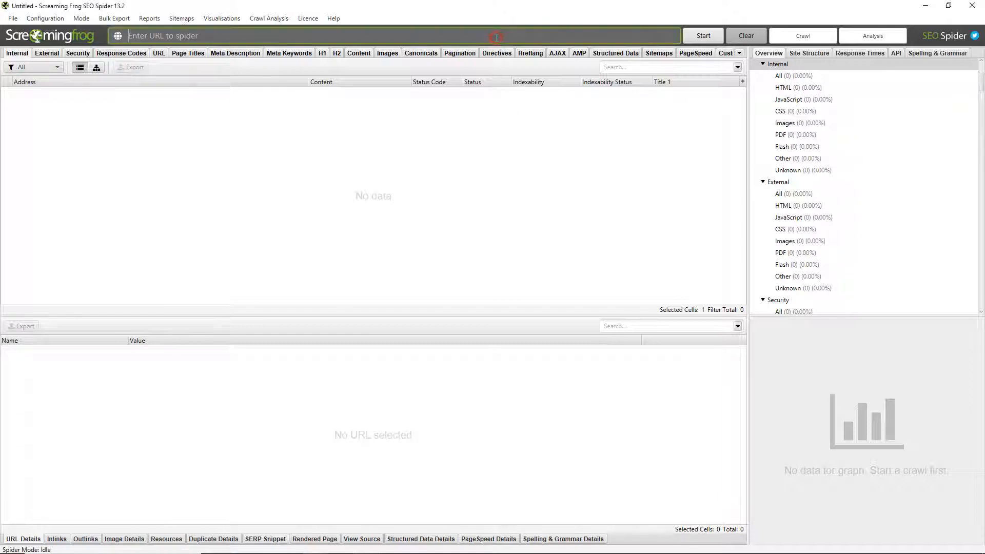
type("https://www.screamingfrog.co.uk/")
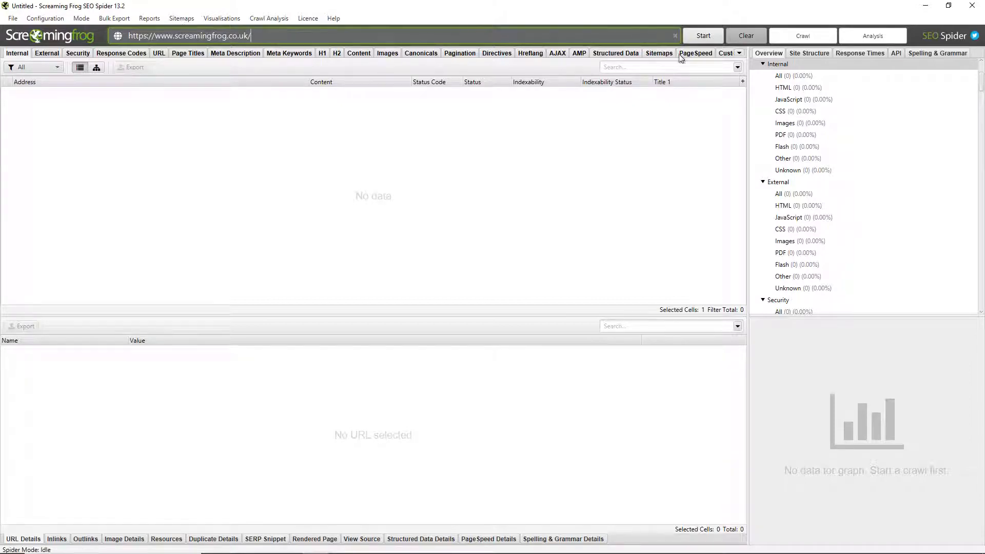
left_click(704, 36)
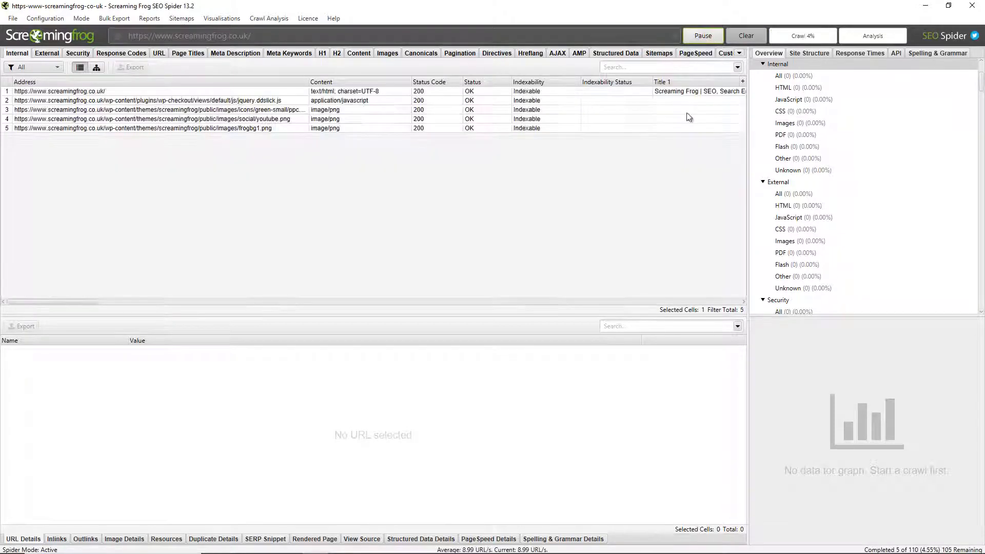
- Select the homepage row in the internal crawl results and look through the list of crawled URLs and its data columns
left_click(15, 93)
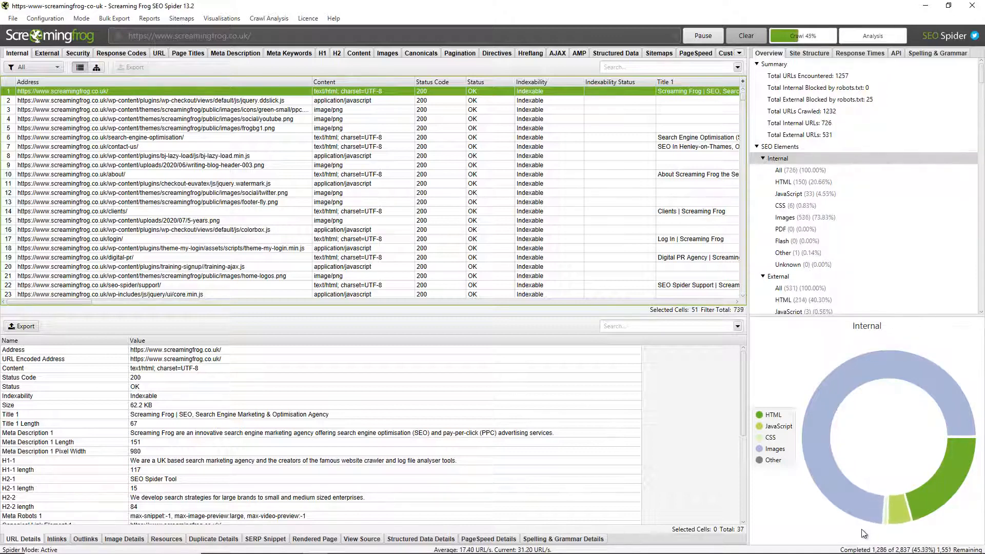
left_click(742, 98)
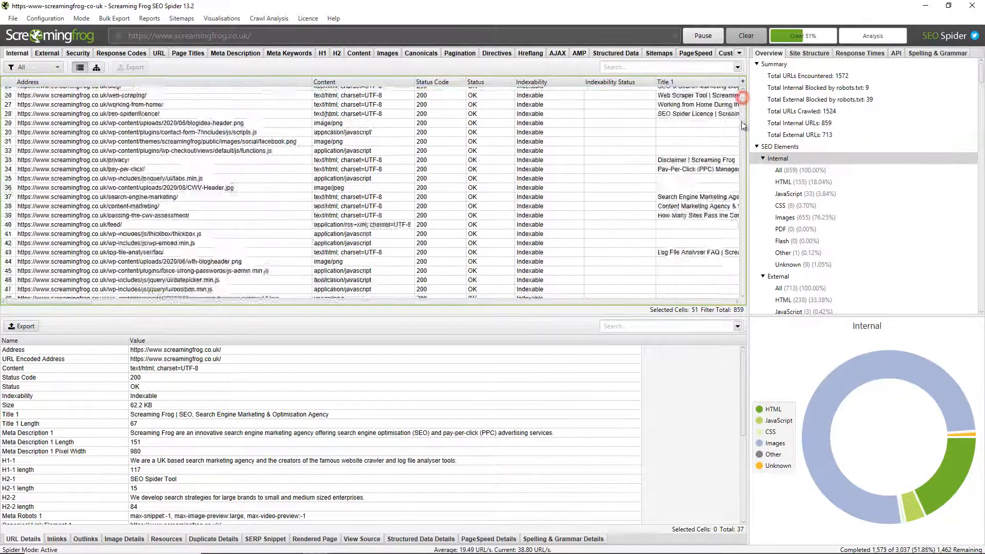
left_click_drag(742, 124, 737, 82)
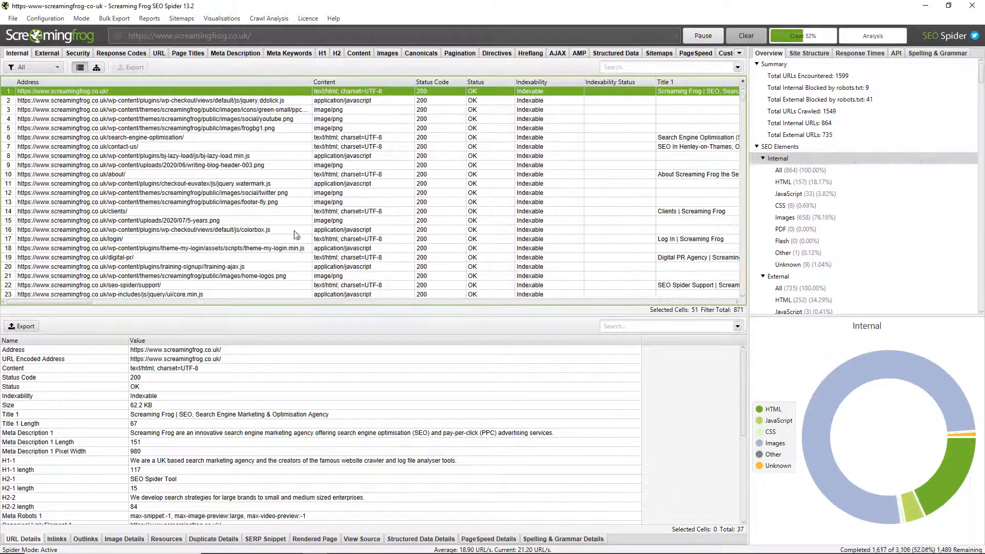
mouse_move(89, 303)
left_mouse_down()
mouse_move(733, 318)
mouse_move(78, 312)
left_mouse_up()
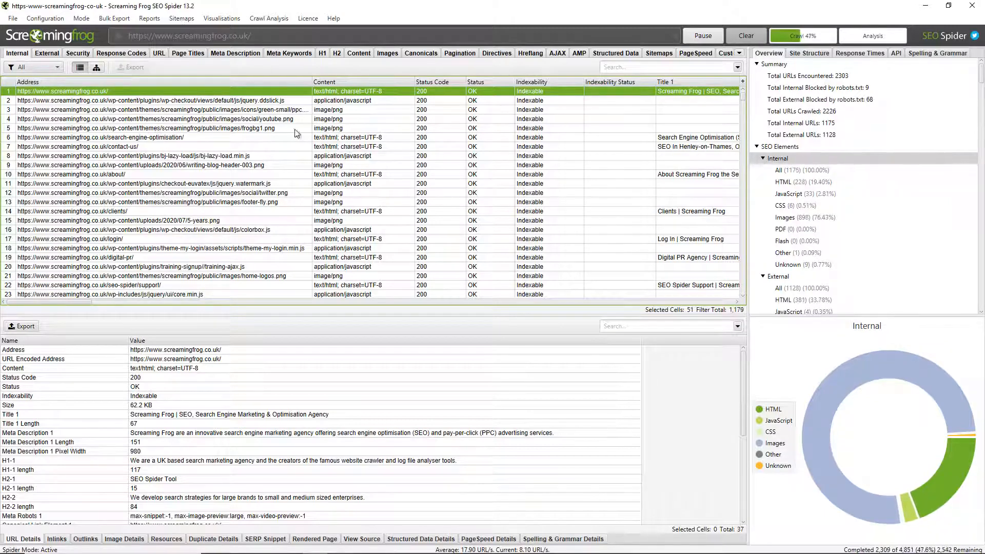
- Review the available filter options for the Internal, Security and Page Titles results
left_click(54, 69)
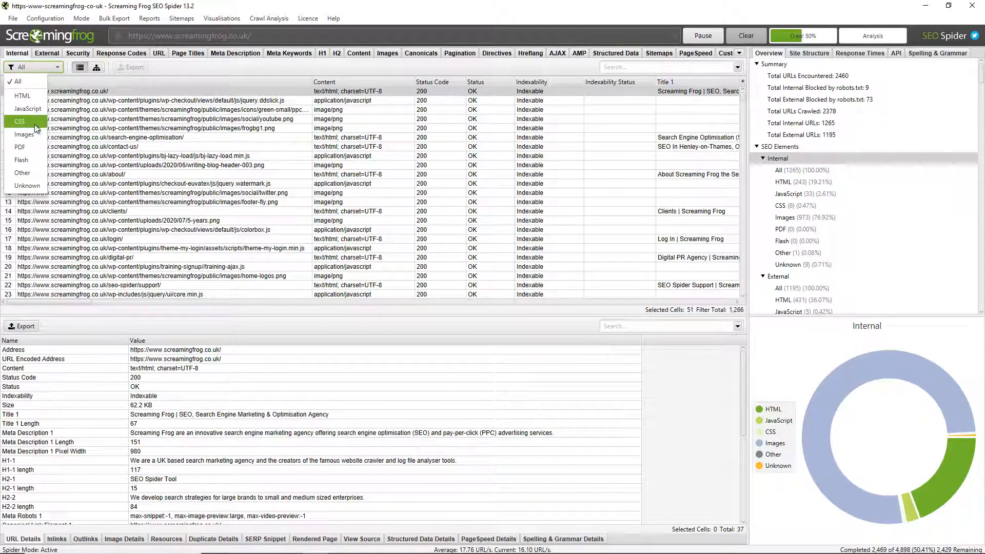
left_click(180, 62)
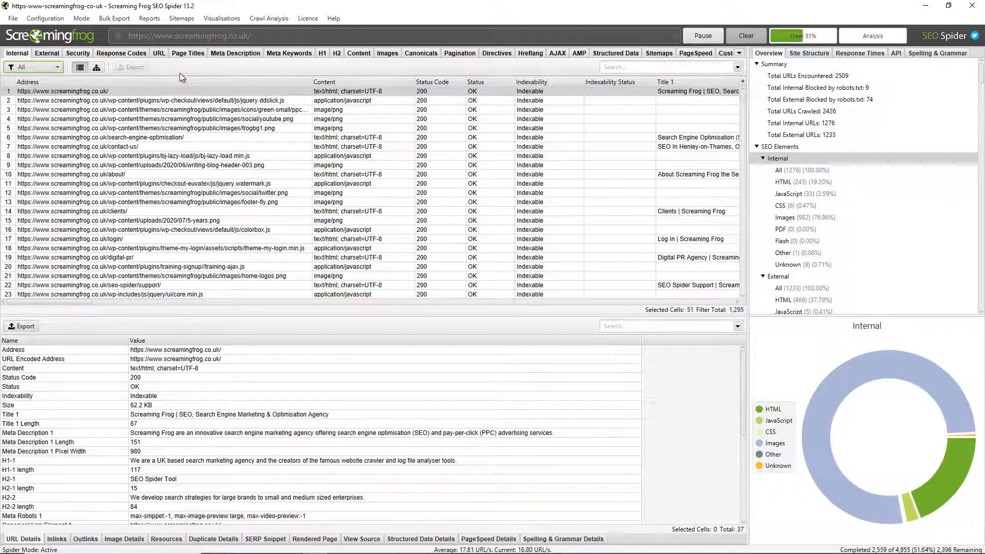
left_click(82, 53)
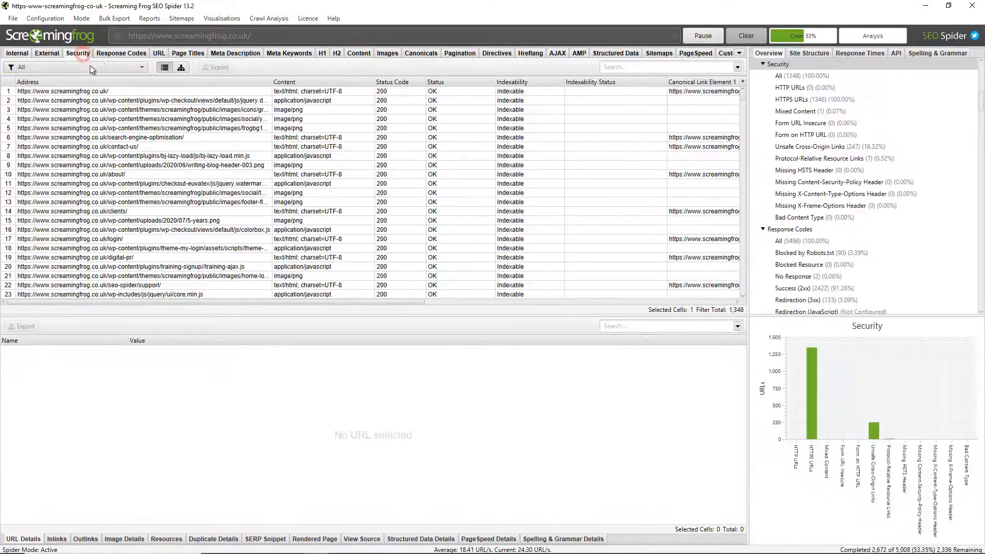
left_click(122, 67)
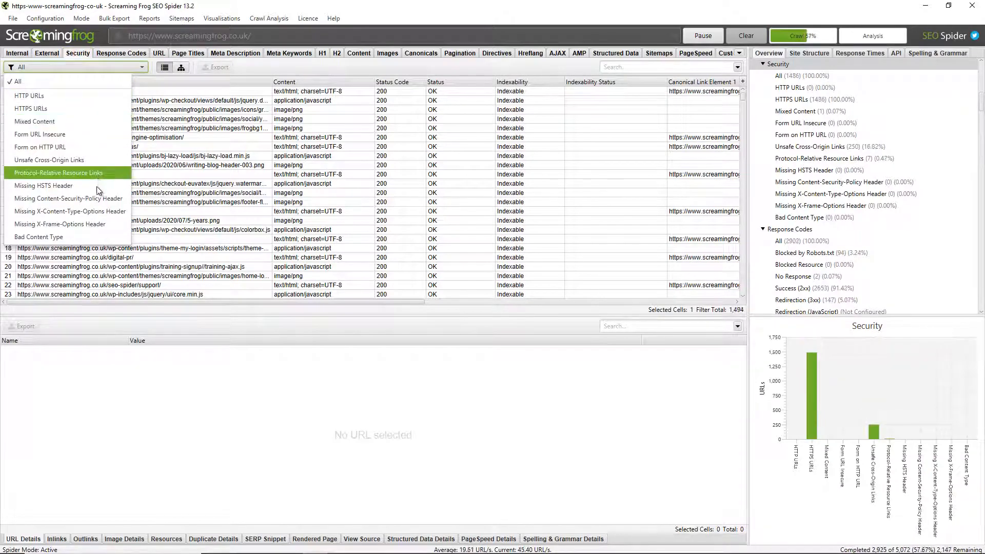
left_click(188, 53)
left_click(47, 67)
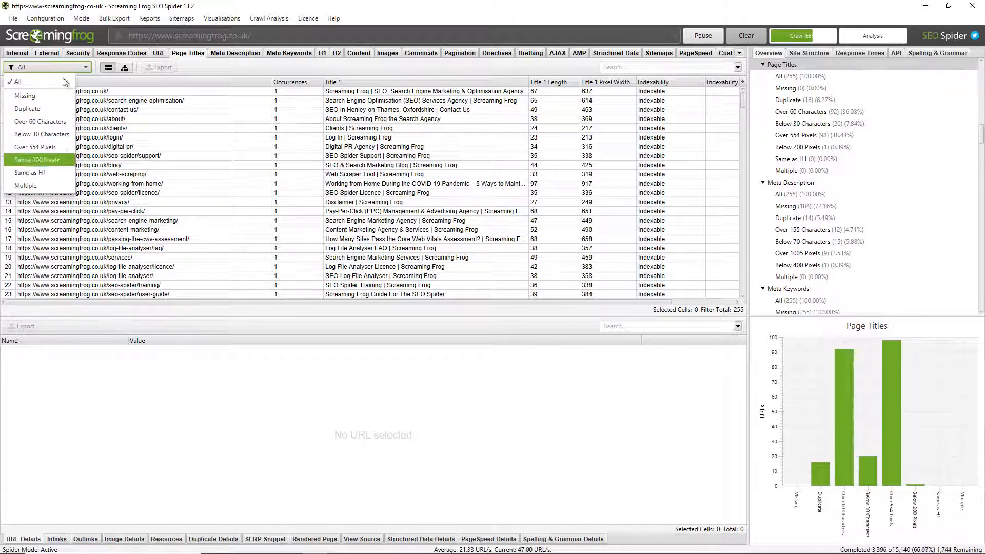
- Return to the internal results and examine the crawl overview from the summary through security, response codes, URL and page titles
left_click(17, 52)
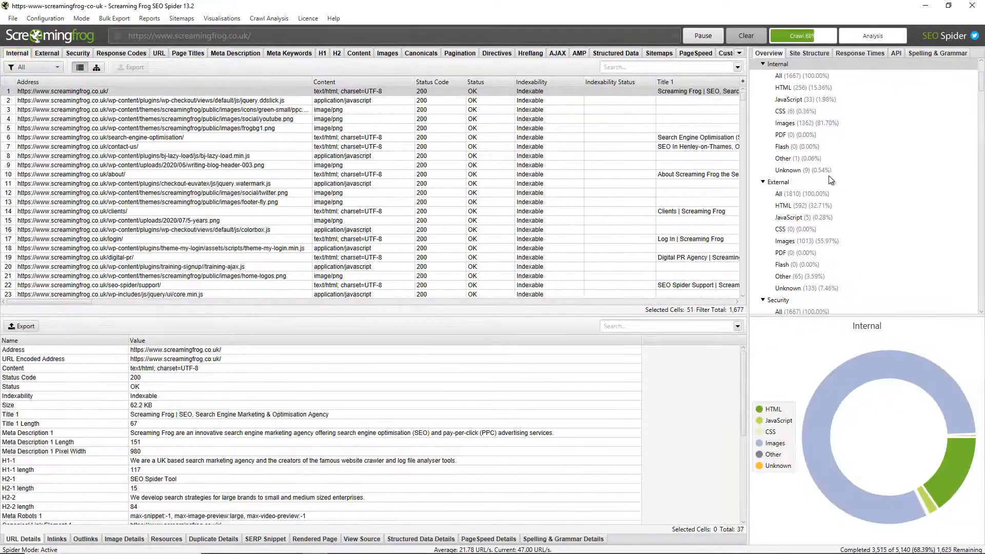
scroll(828, 176, "up", 3)
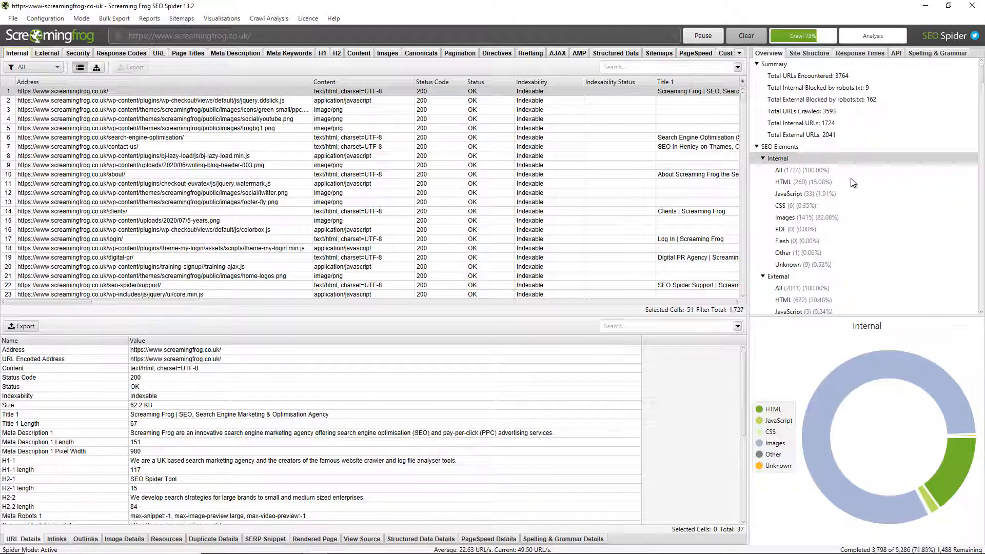
scroll(850, 179, "down", 1)
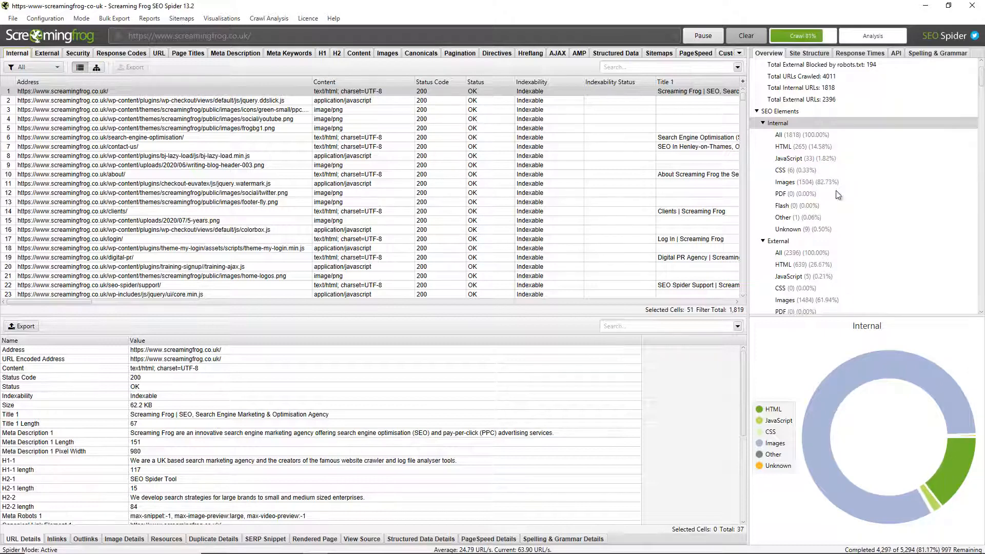
scroll(831, 198, "down", 8)
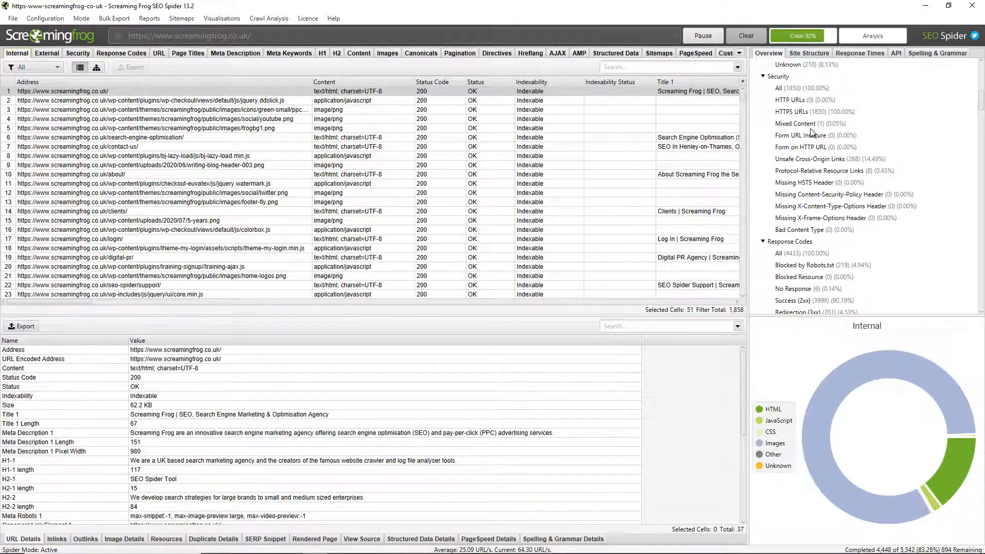
scroll(821, 136, "down", 6)
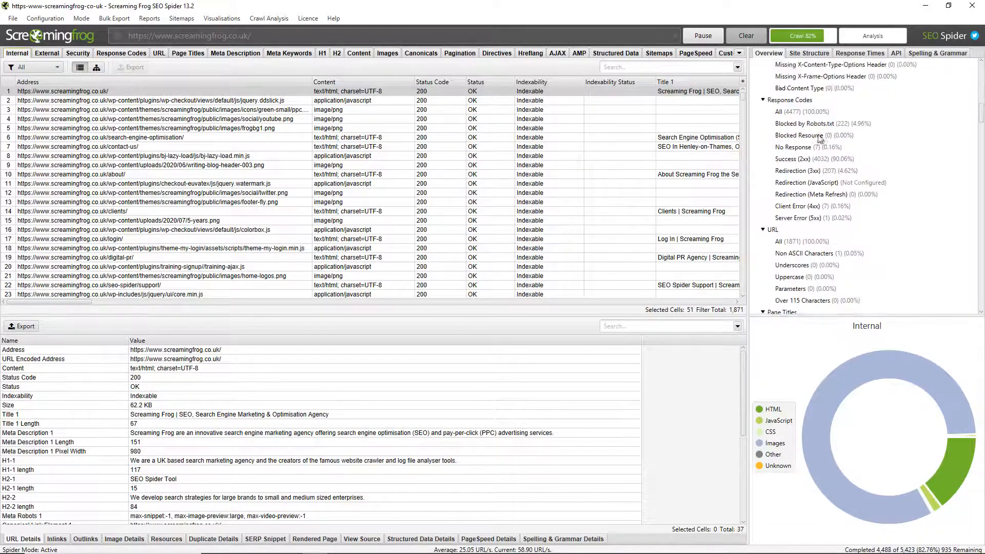
scroll(821, 170, "down", 2)
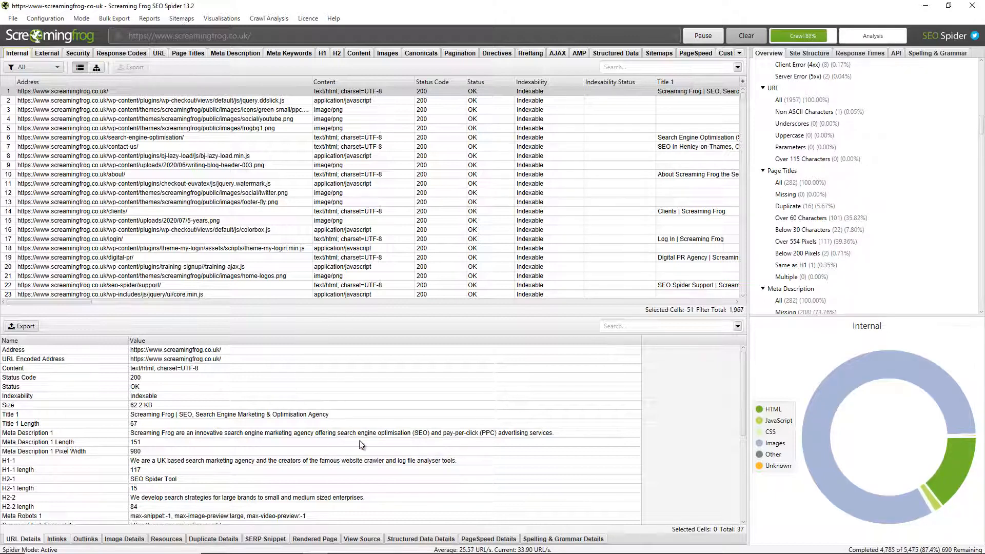
- Select the whole homepage row and read through its URL details
left_click(109, 147)
left_click(112, 93)
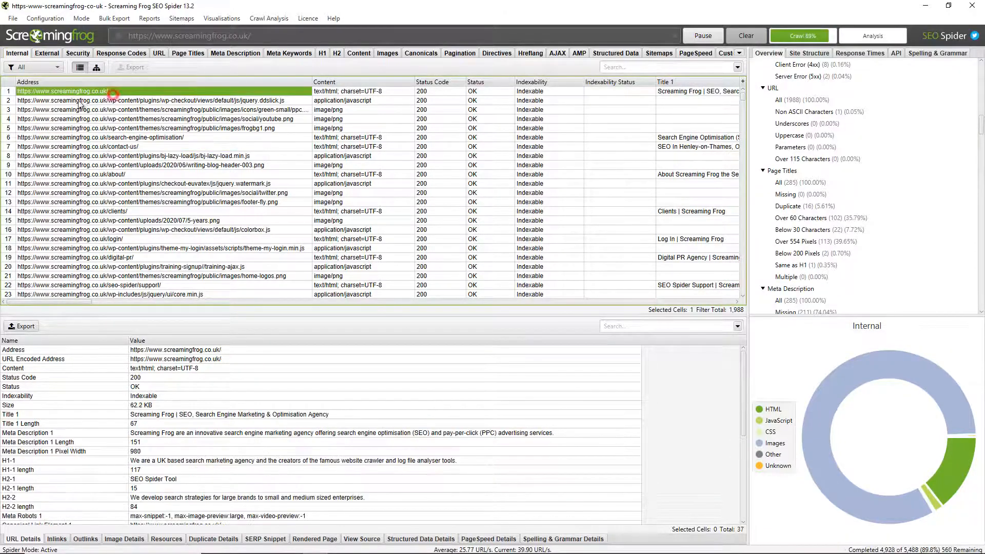
left_click(8, 91)
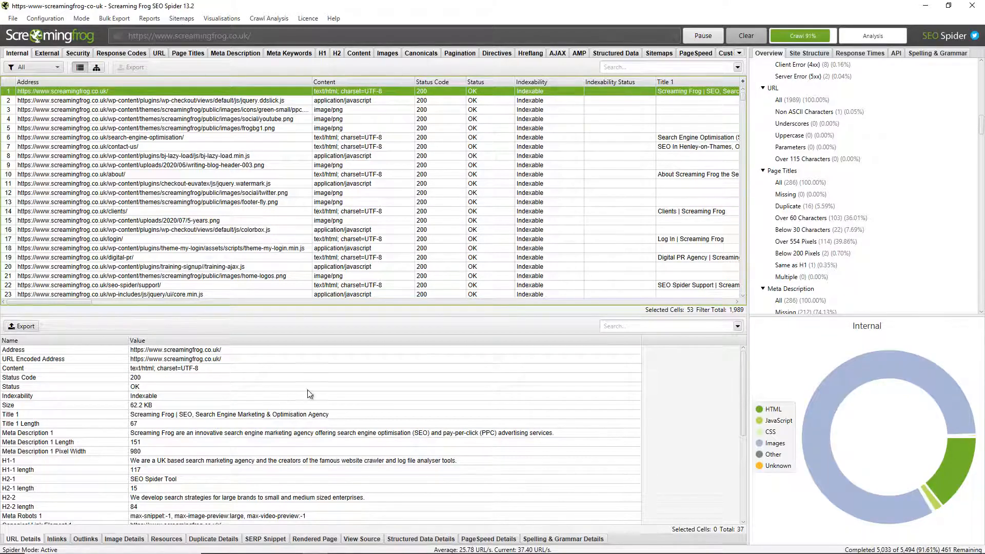
scroll(307, 445, "down", 6)
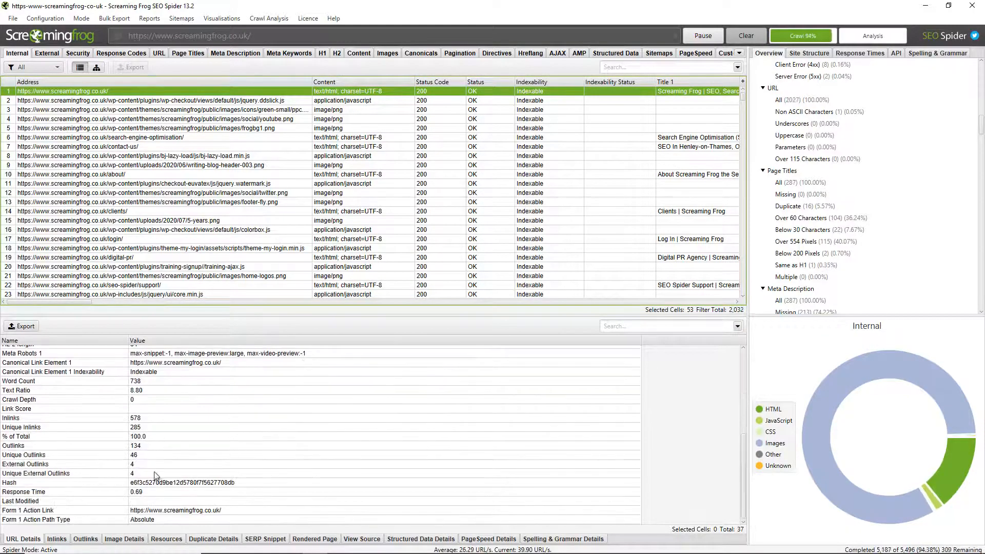
- Examine the homepage's inlinks, including their link path and link position, and view its outlinks
left_click(56, 539)
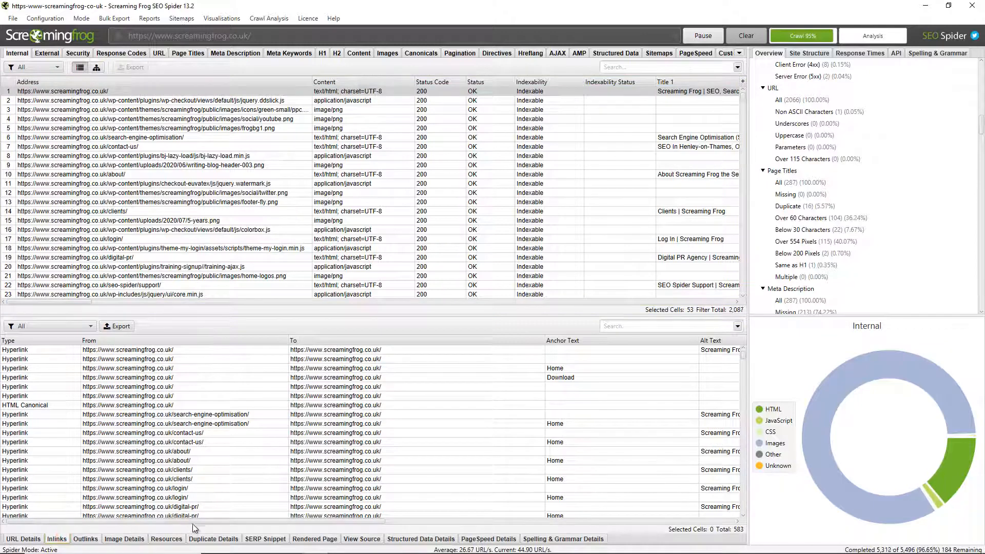
left_click_drag(192, 523, 537, 519)
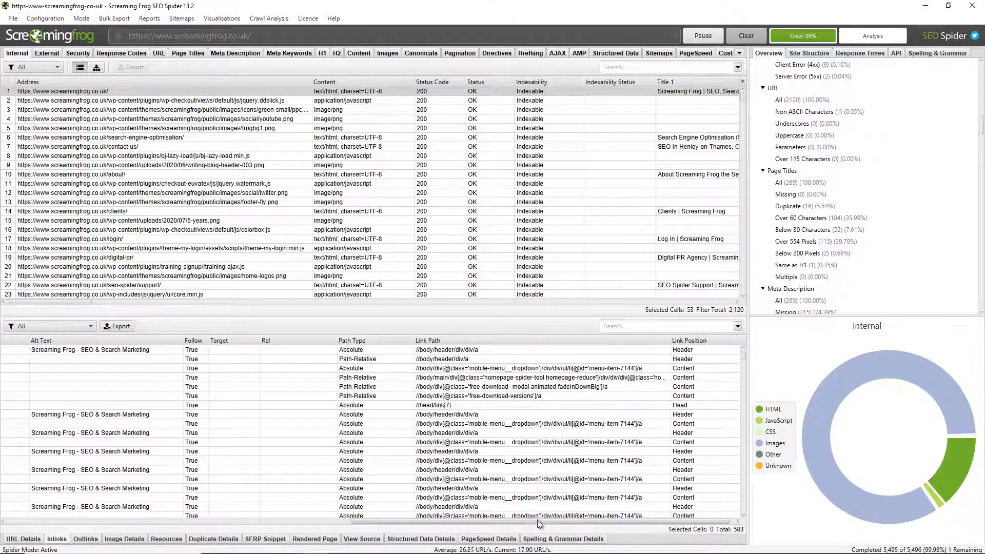
left_click_drag(539, 523, 559, 518)
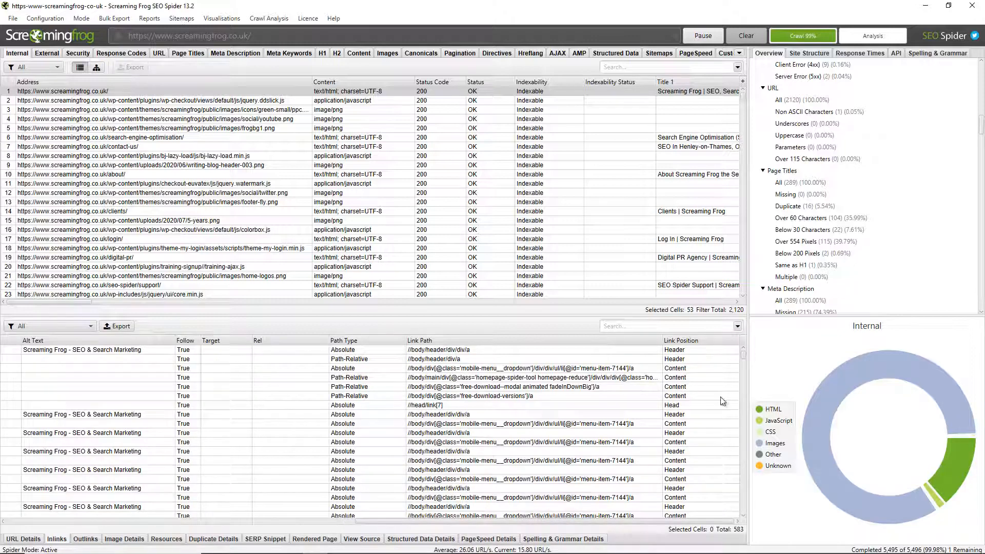
mouse_move(743, 355)
left_mouse_down()
mouse_move(743, 503)
mouse_move(743, 346)
left_mouse_up()
left_click(92, 539)
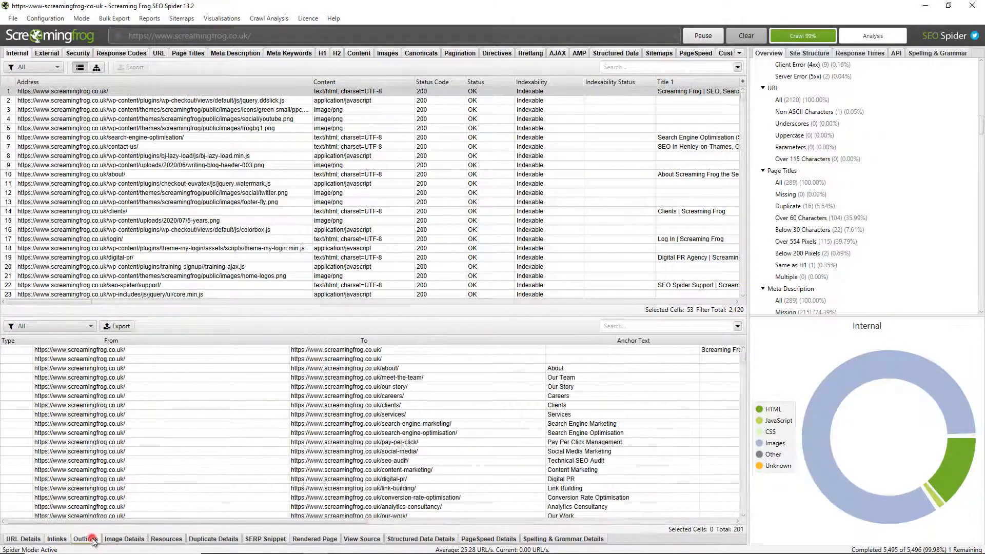
- Preview the homepage's dog-buddy.png image and view the page's SERP snippet
left_click(124, 539)
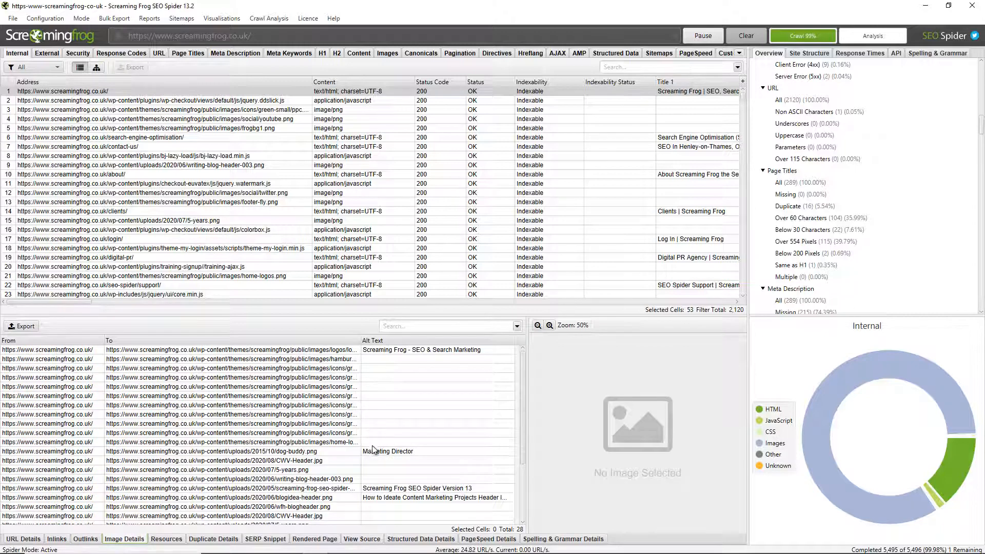
left_click(338, 452)
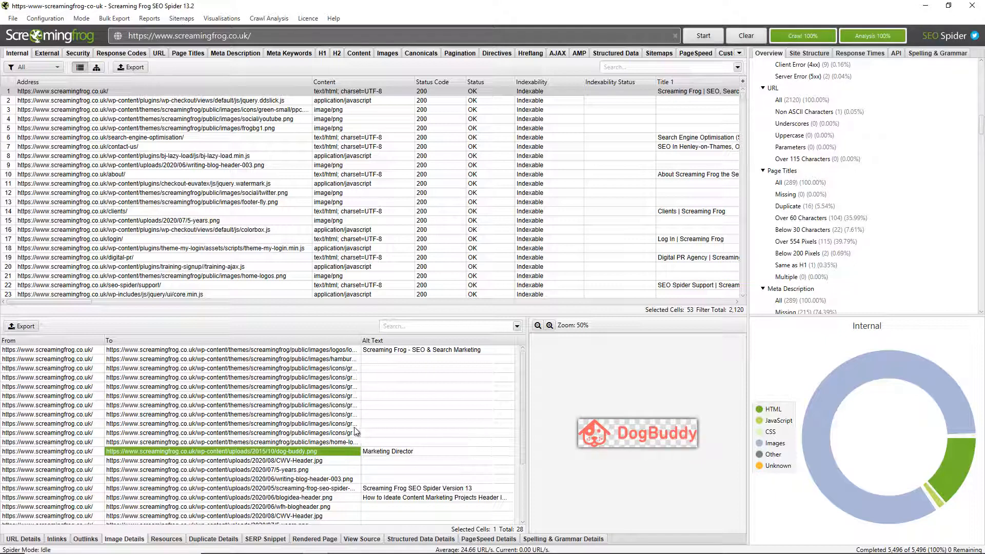
left_click(271, 538)
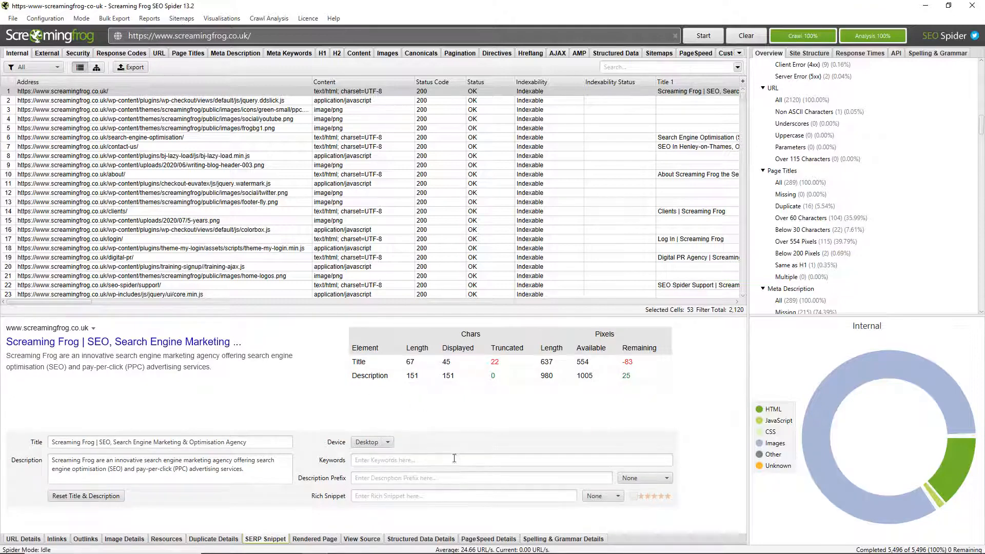
- Expand the homepage's JSON-LD structured data and inspect the validation details of its isPartOf property
left_click(453, 540)
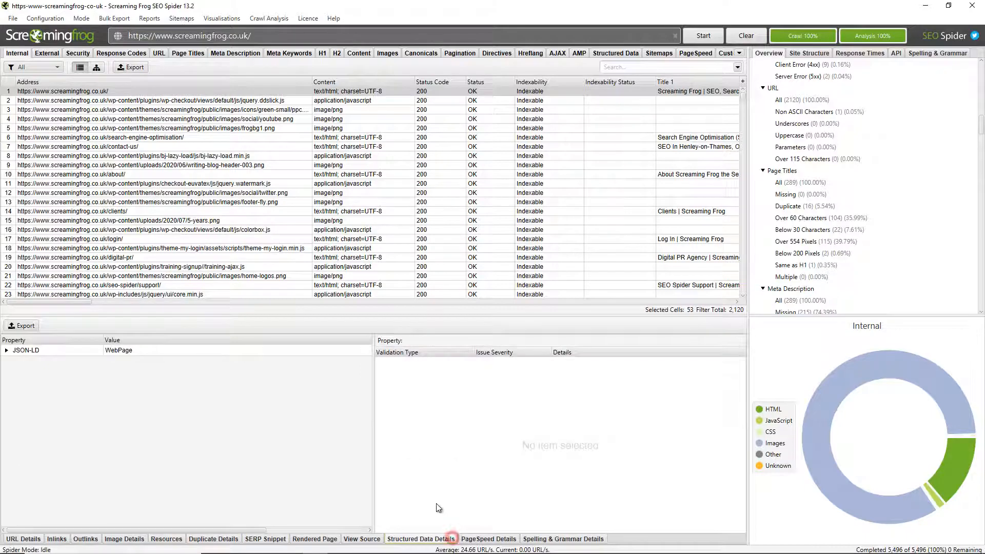
left_click(7, 349)
left_click(131, 429)
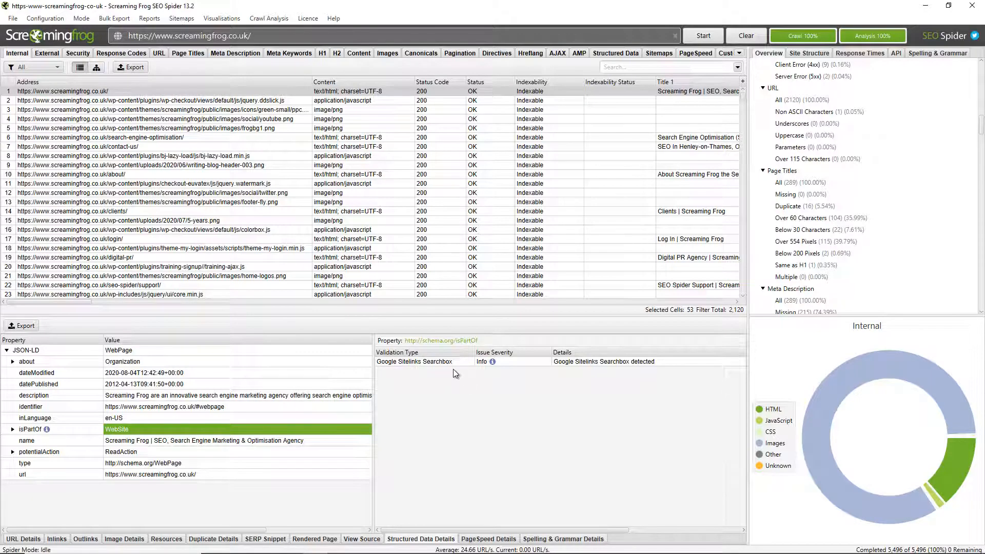
- Check the homepage's PageSpeed and spelling and grammar details, finishing back at its URL details
left_click(501, 538)
left_click(528, 538)
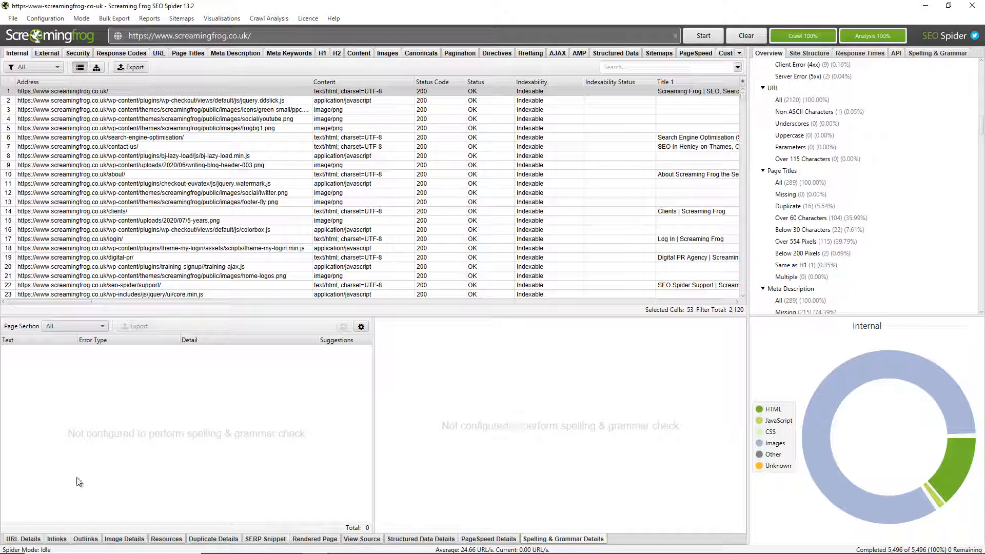
left_click(33, 538)
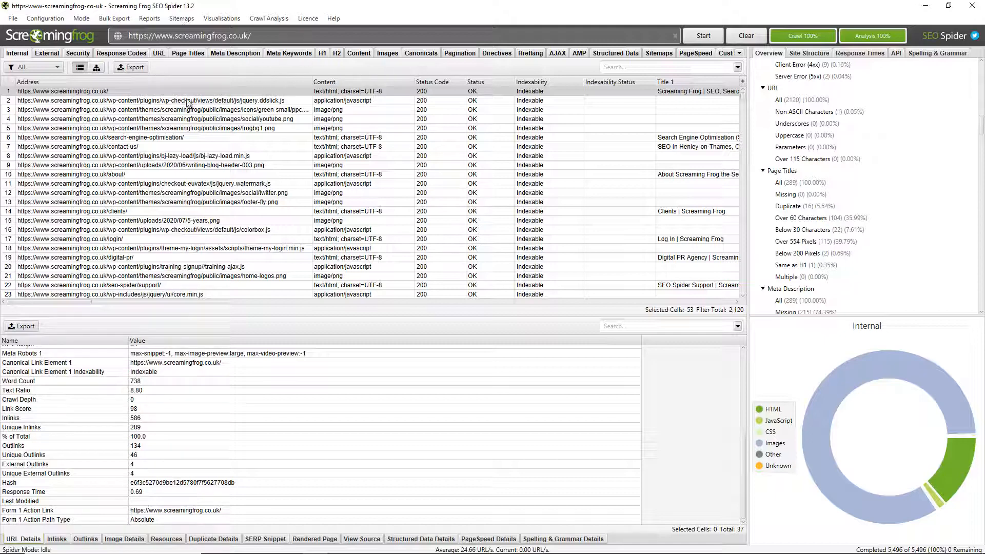
- View the external URLs and review the available filter options for the Security and Response Codes results
left_click(48, 53)
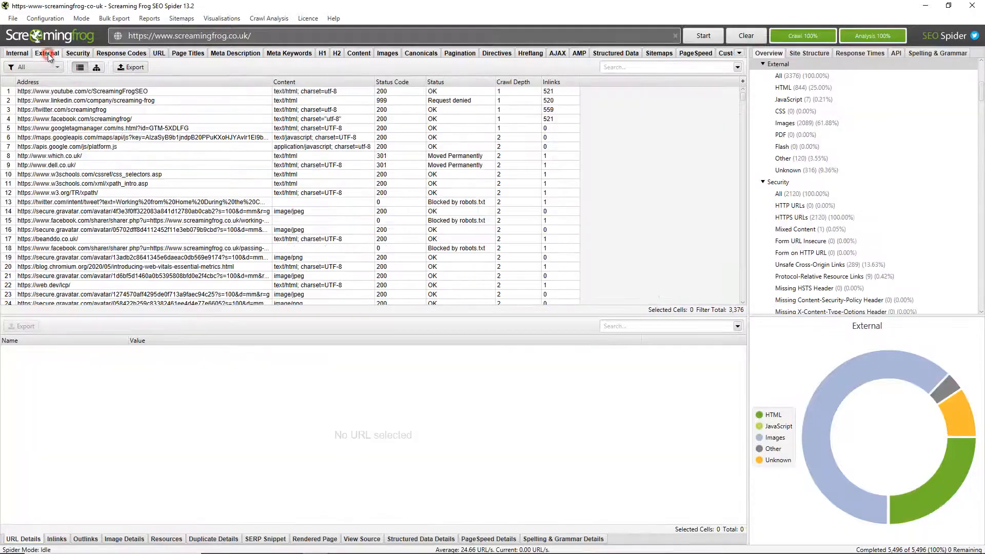
left_click(80, 53)
left_click(81, 66)
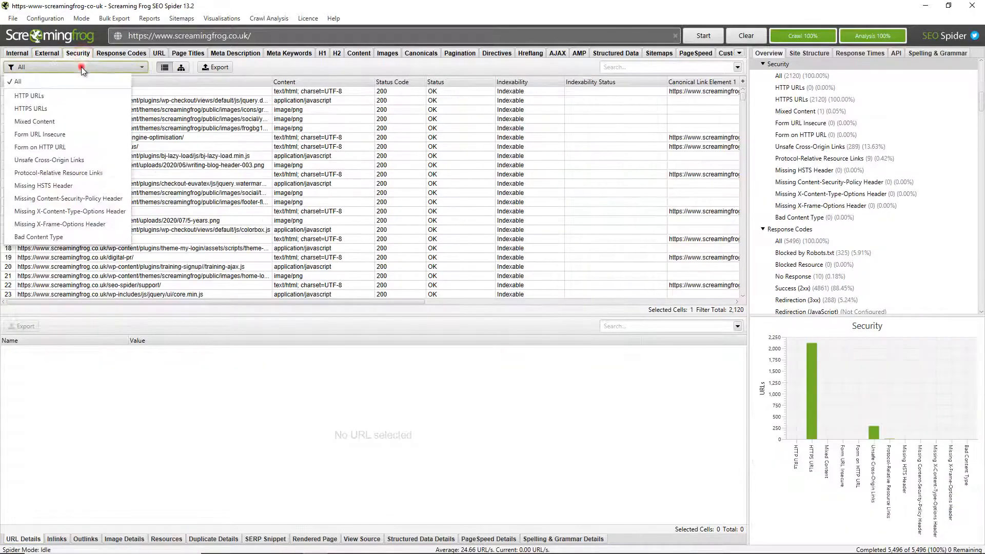
left_click(81, 66)
left_click(123, 54)
left_click(99, 69)
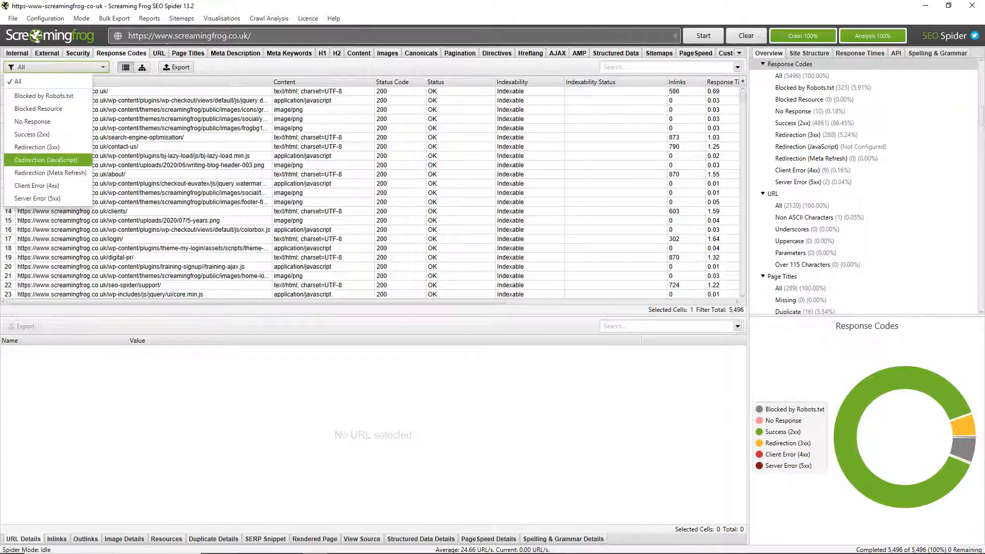
- Review the filter options for the URL results and view the Page Titles, Meta Description, H1 and H2 results
left_click(159, 53)
left_click(89, 67)
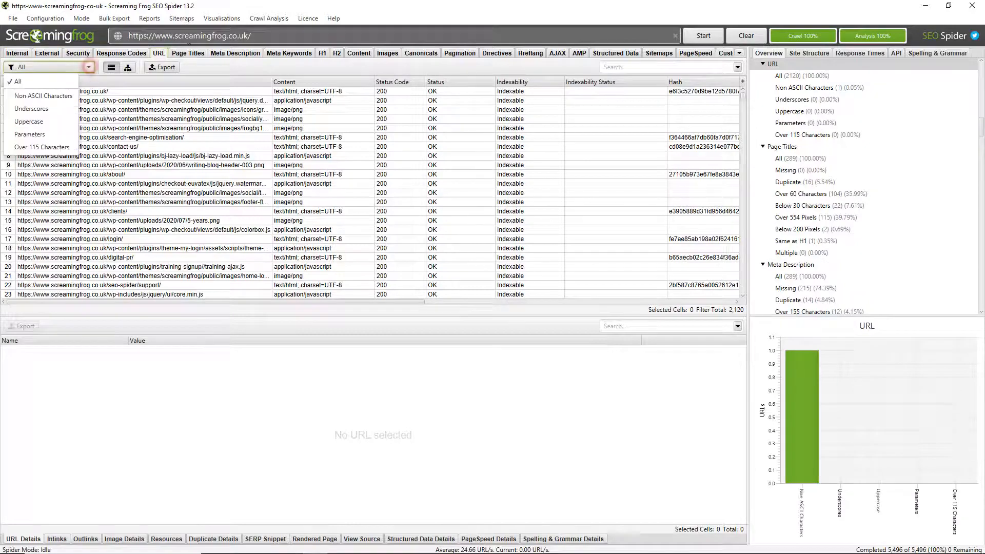
left_click(188, 53)
left_click(235, 53)
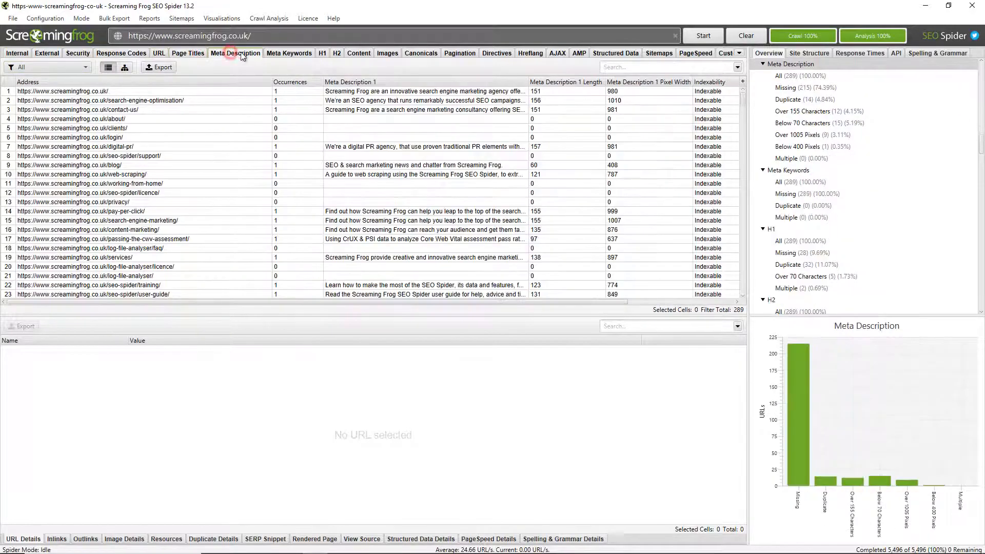
left_click(322, 54)
left_click(336, 54)
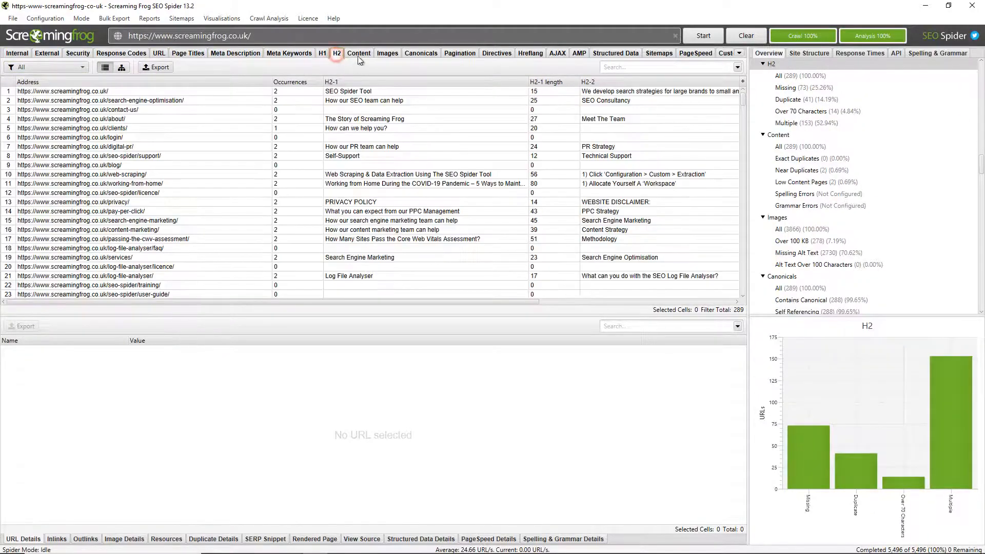
- Filter the Content results to Near Duplicates and view the duplicate details of the /seo-spider/licence/ page
left_click(357, 55)
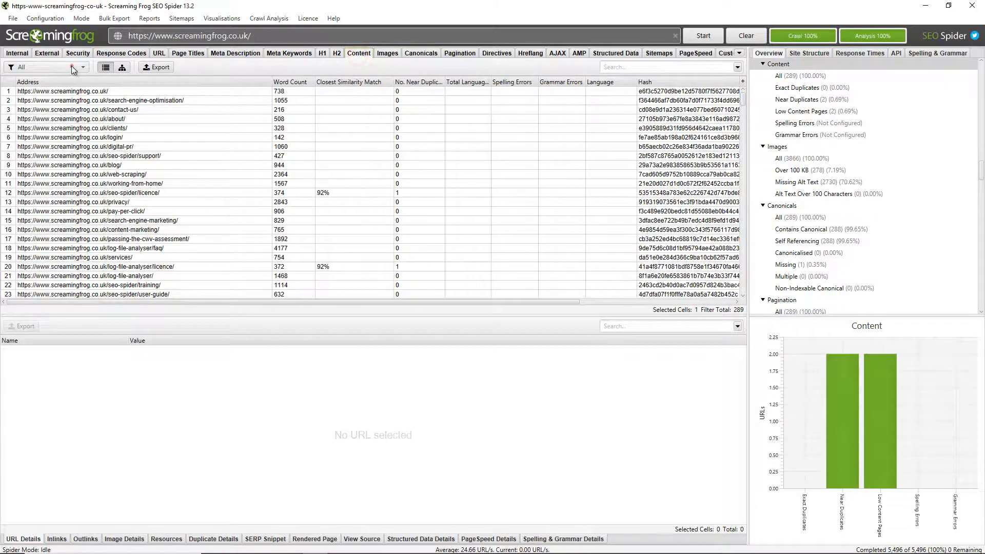
left_click(72, 66)
left_click(55, 109)
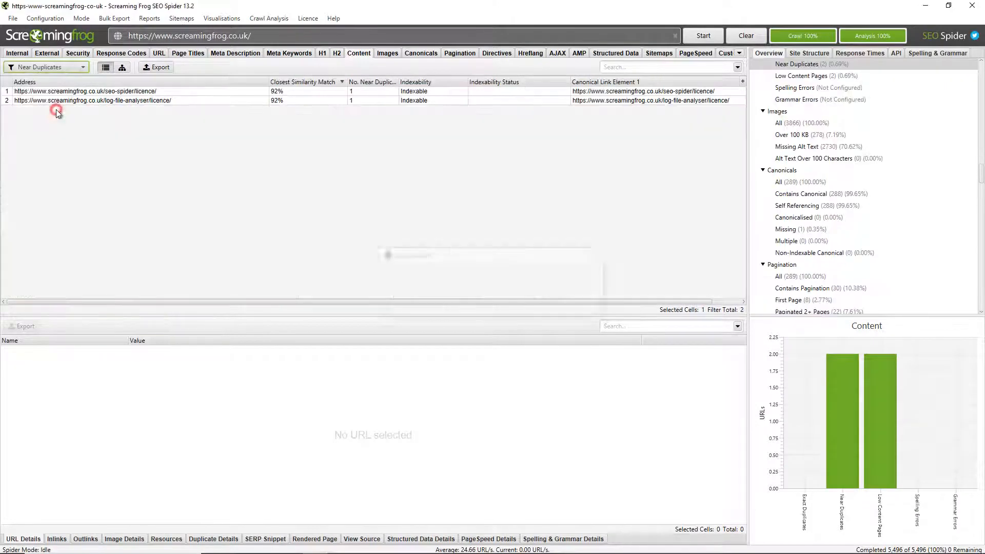
left_click(180, 92)
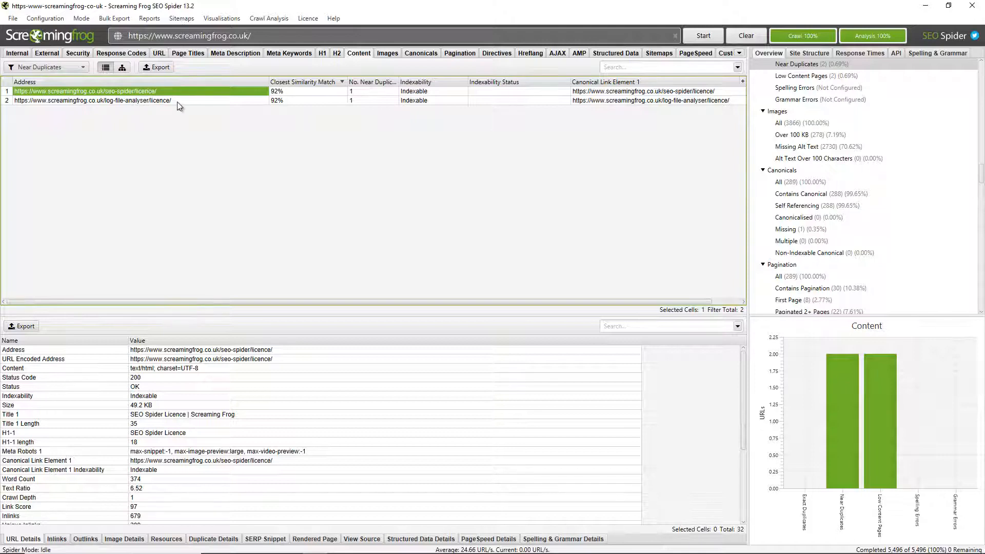
left_click(228, 538)
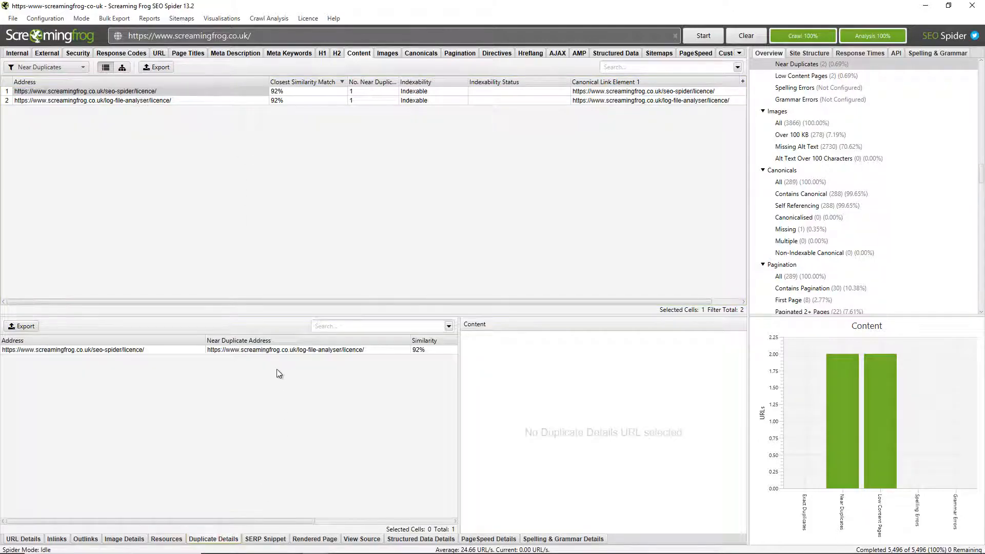
- Compare the page's content with its near duplicate /log-file-analyser/licence/ at the differing licence text, and recheck the Content filter options
left_click(272, 350)
scroll(566, 364, "down", 10)
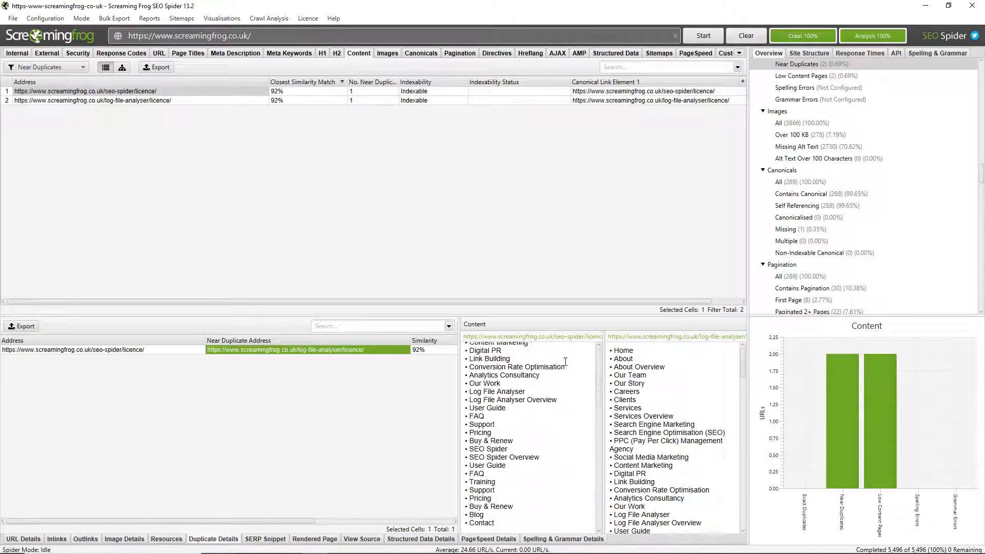
scroll(670, 399, "down", 6)
scroll(670, 399, "down", 15)
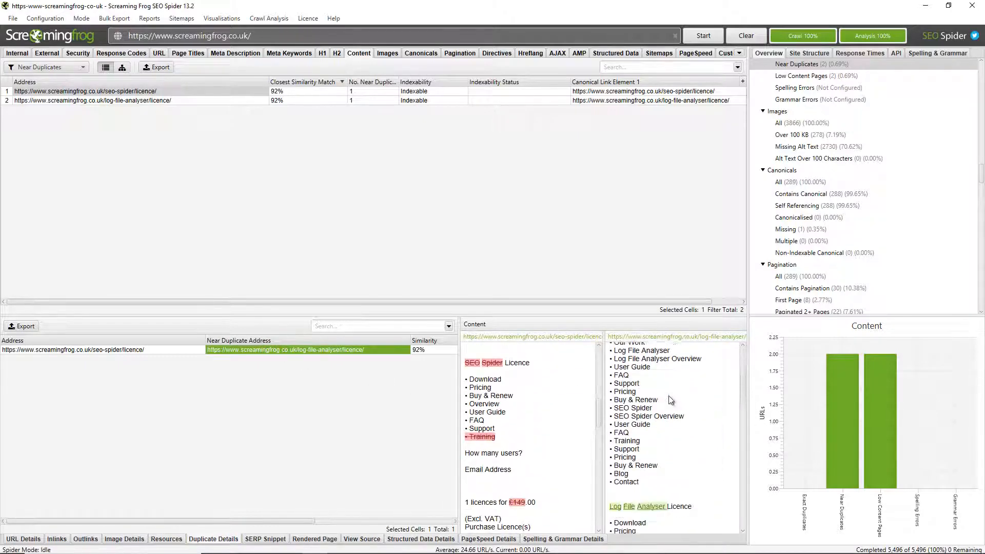
scroll(671, 400, "down", 2)
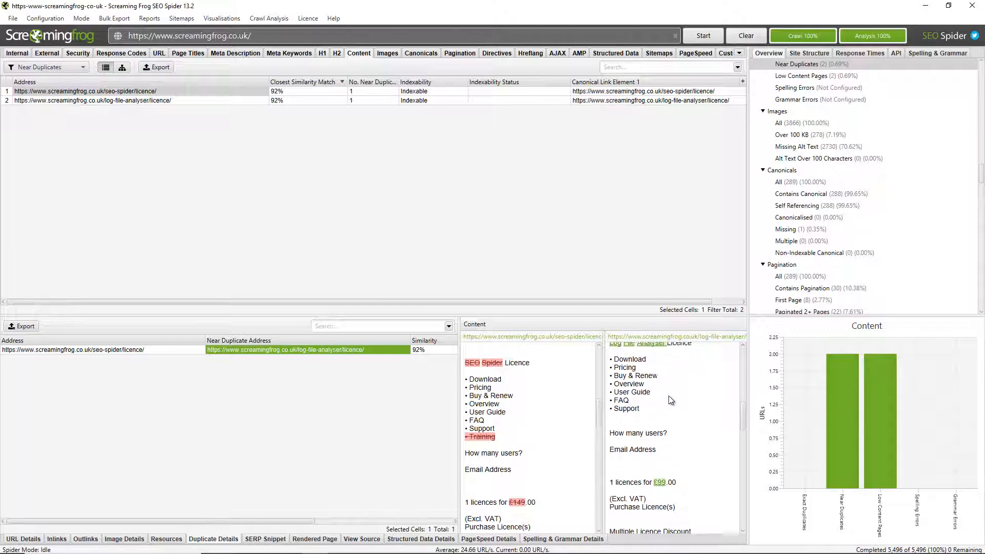
scroll(671, 400, "up", 1)
scroll(670, 400, "up", 1)
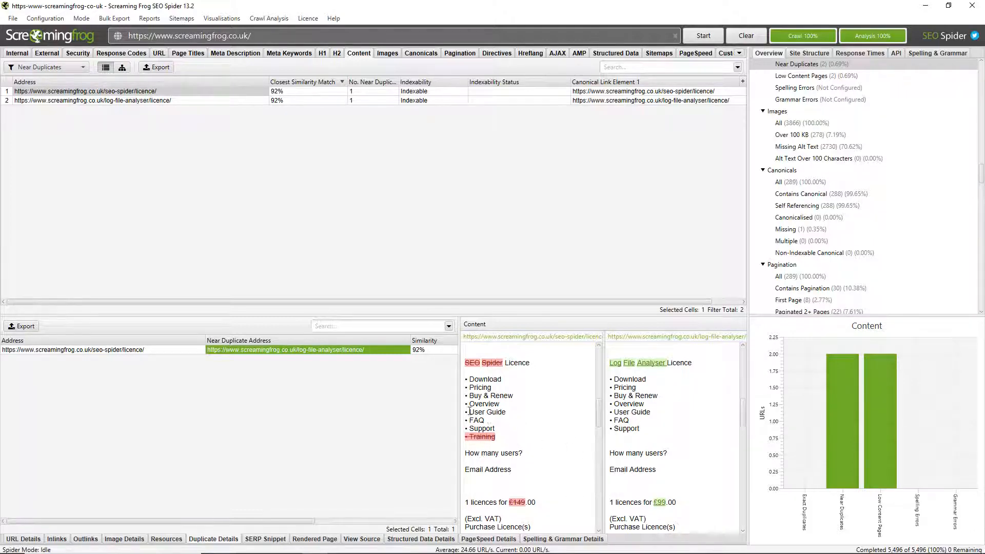
left_click(66, 69)
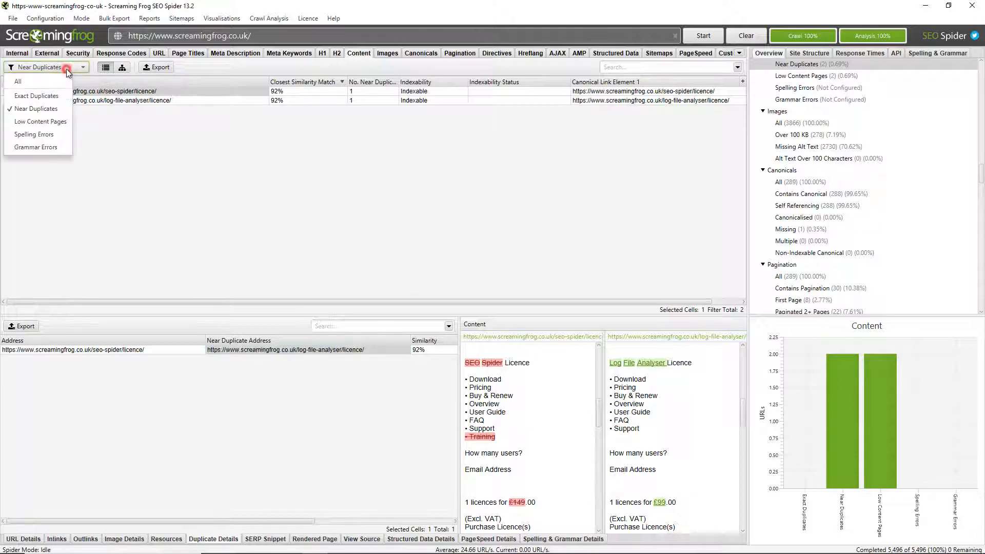
left_click(66, 67)
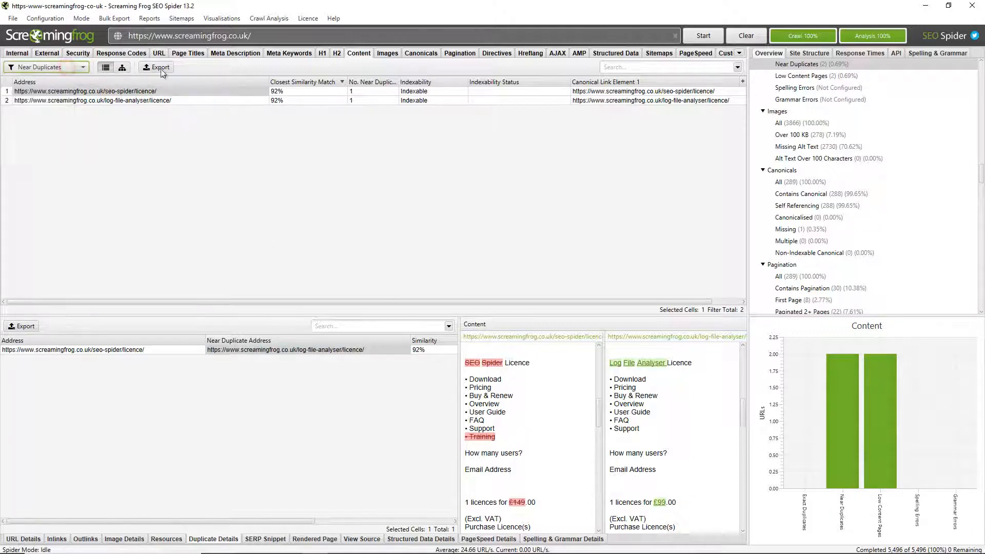
- Filter the Images results to Missing Alt Text and view the image details of 5-years.png, widening the From column to fit
left_click(390, 57)
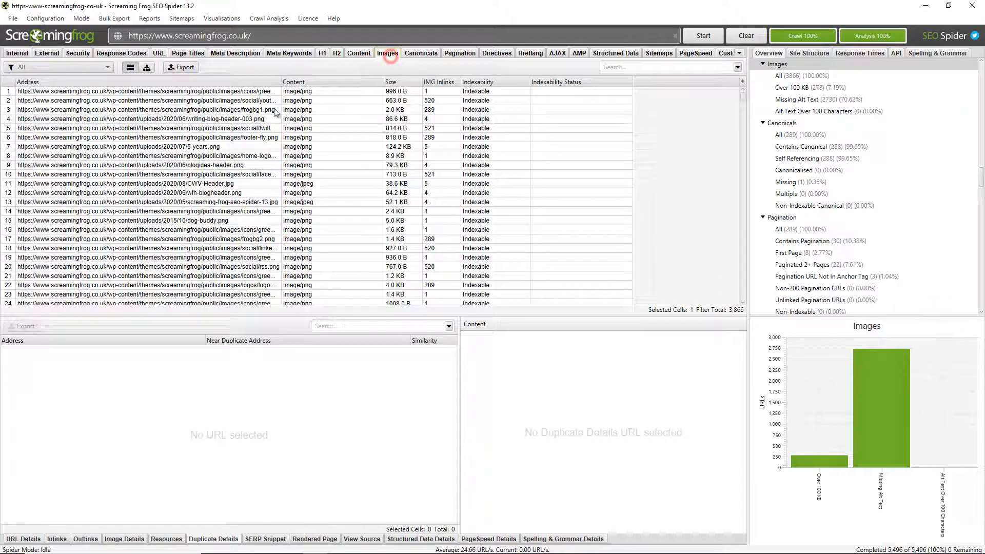
left_click(36, 68)
left_click(51, 108)
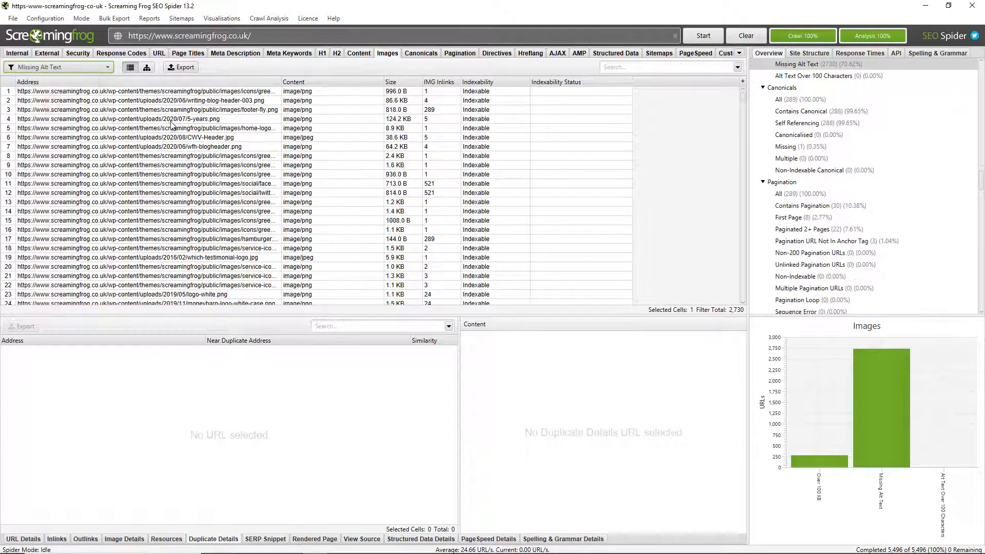
left_click(228, 120)
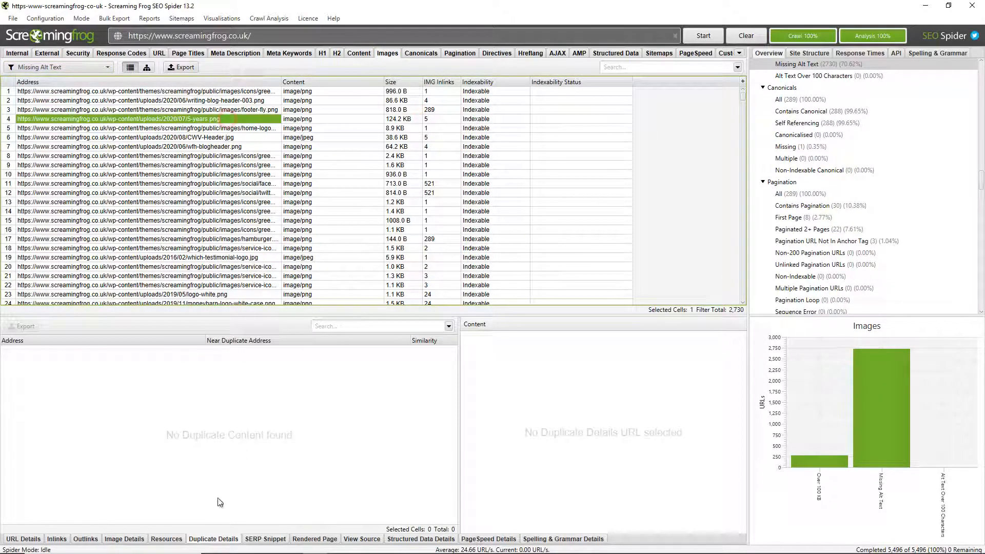
left_click(139, 540)
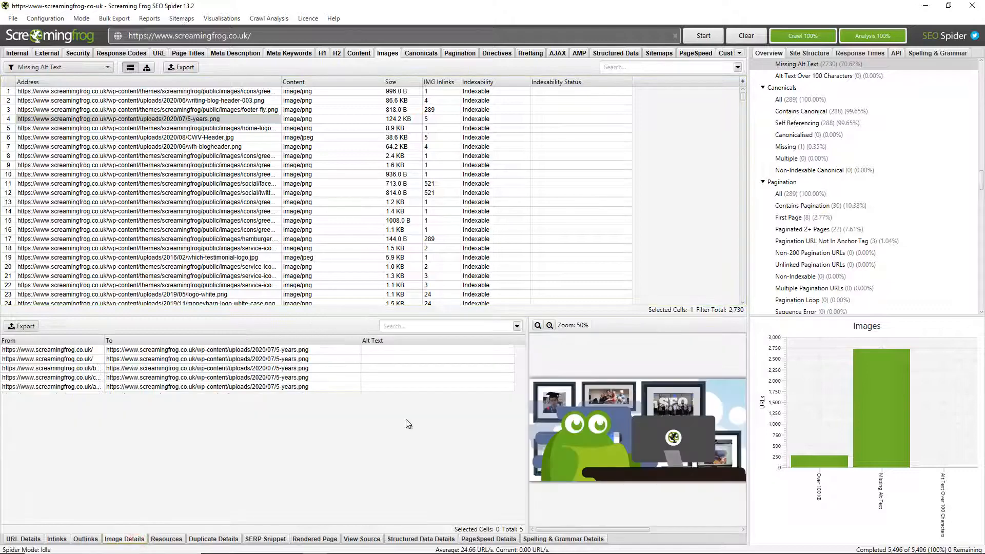
double_click(105, 340)
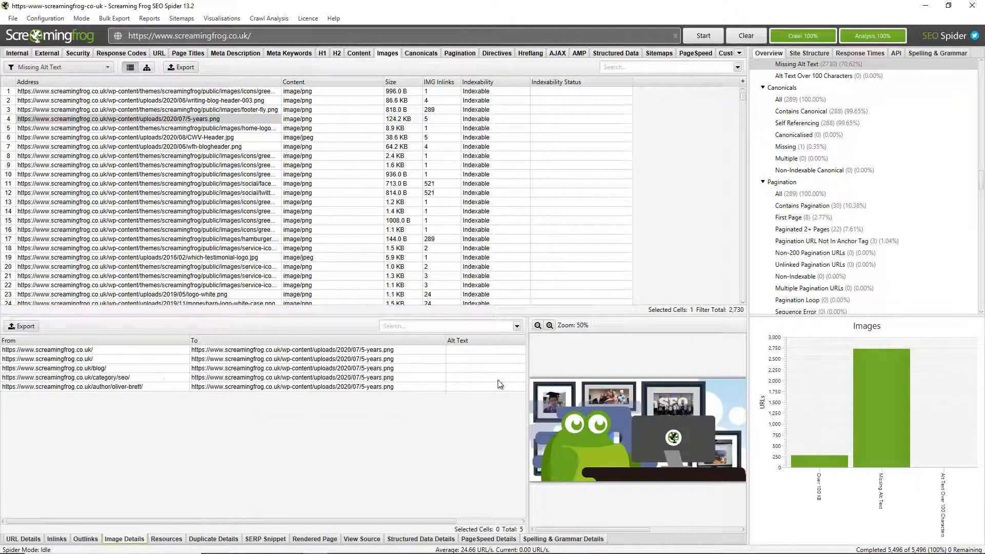
- Review the filter options for the Canonicals and Directives results, viewing the Pagination results in between
left_click(427, 54)
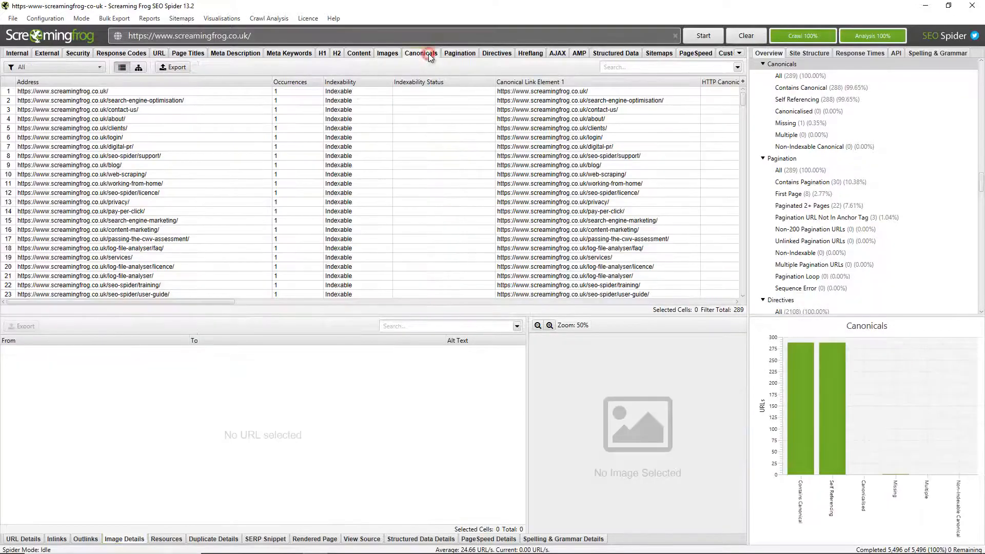
left_click(95, 68)
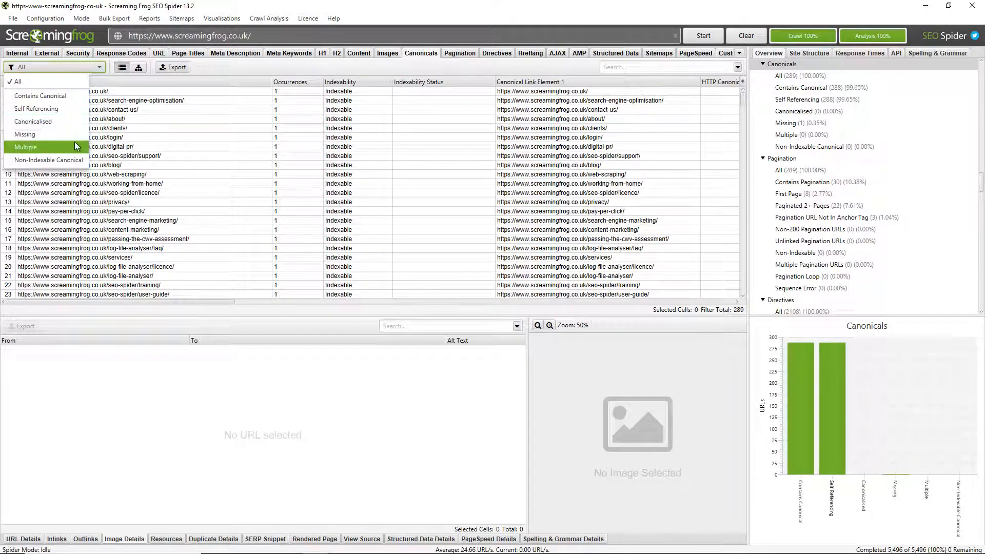
left_click(460, 54)
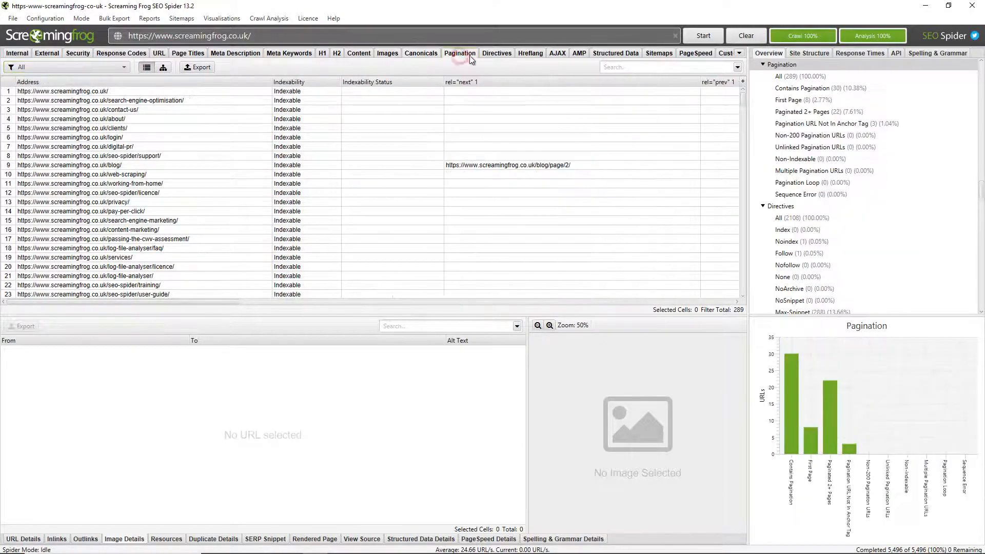
left_click(502, 54)
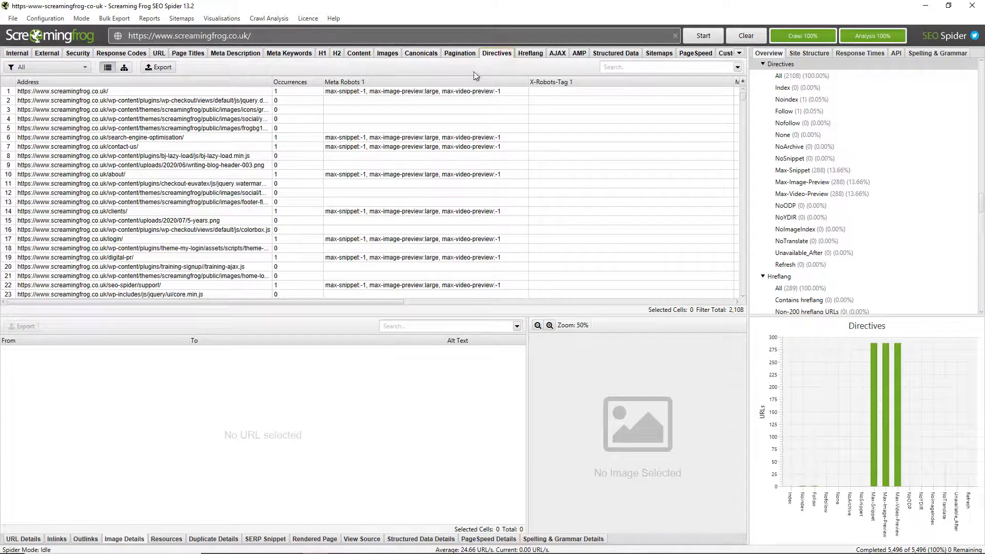
left_click(78, 68)
left_click(76, 67)
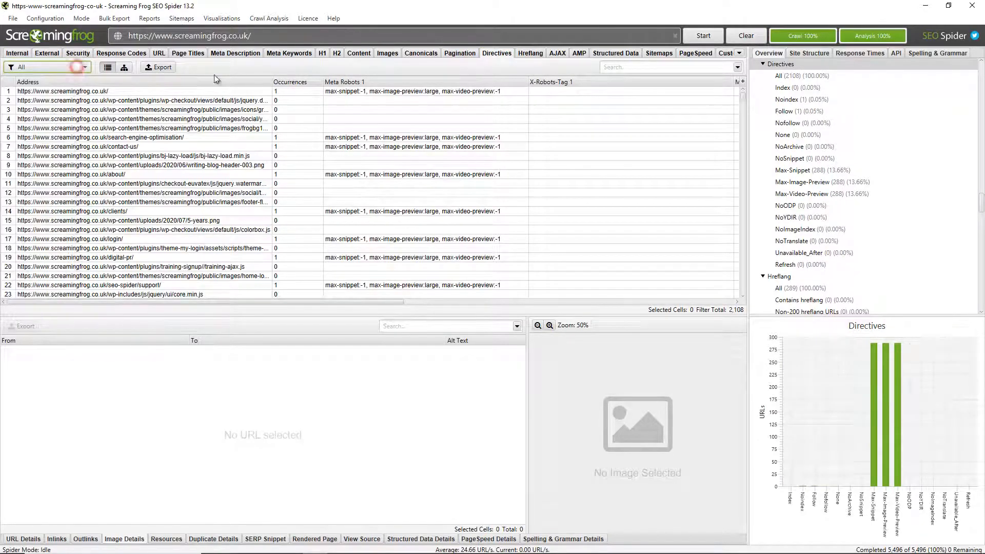
- View the Hreflang results and review the available filter options for the AMP results
left_click(531, 54)
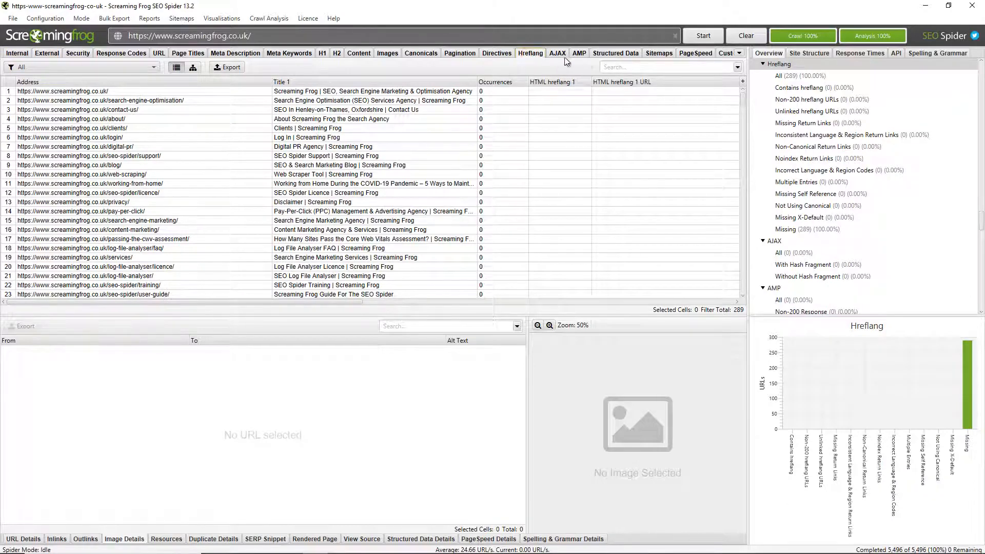
left_click(580, 54)
left_click(129, 68)
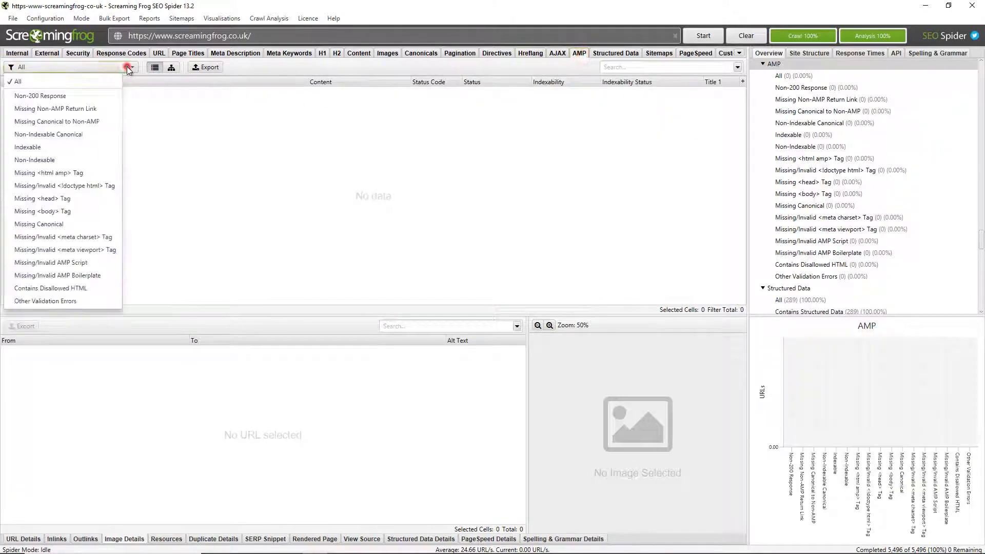
left_click(129, 68)
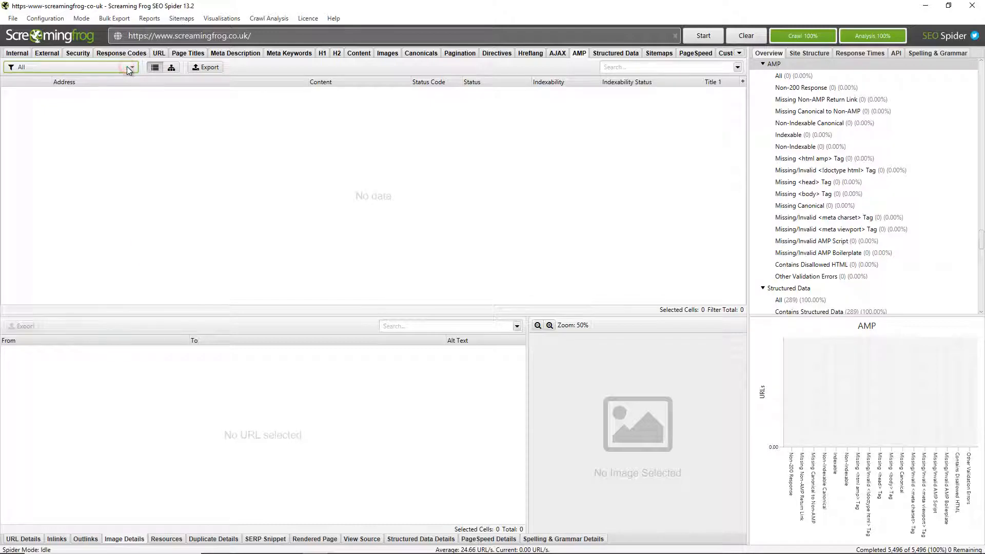
left_click(129, 69)
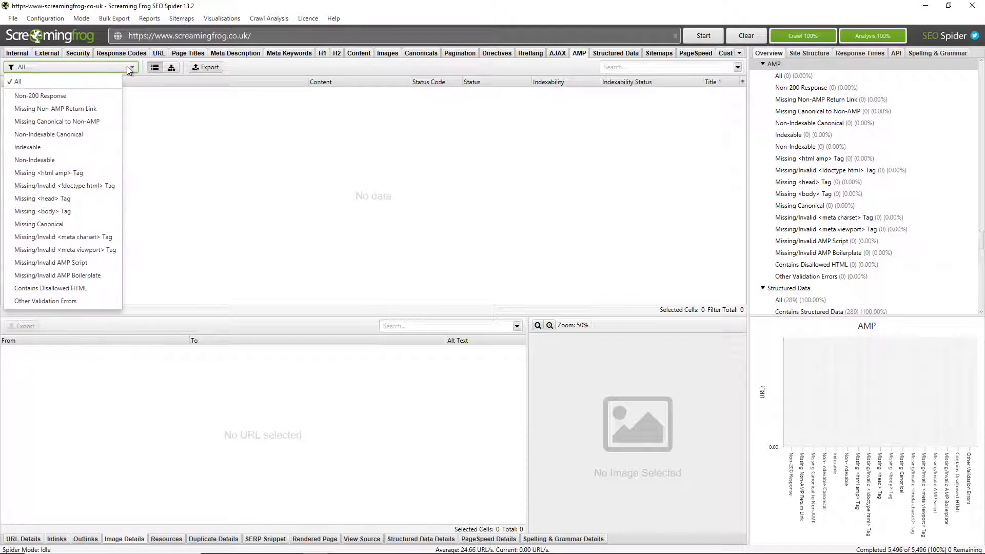
- View the Structured Data results and review their available filter options
left_click(622, 54)
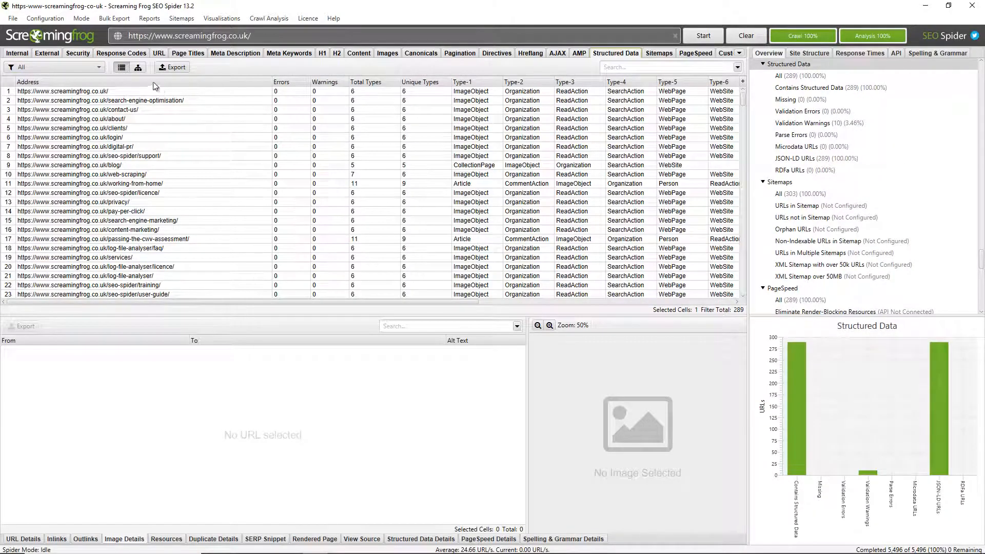
left_click(91, 67)
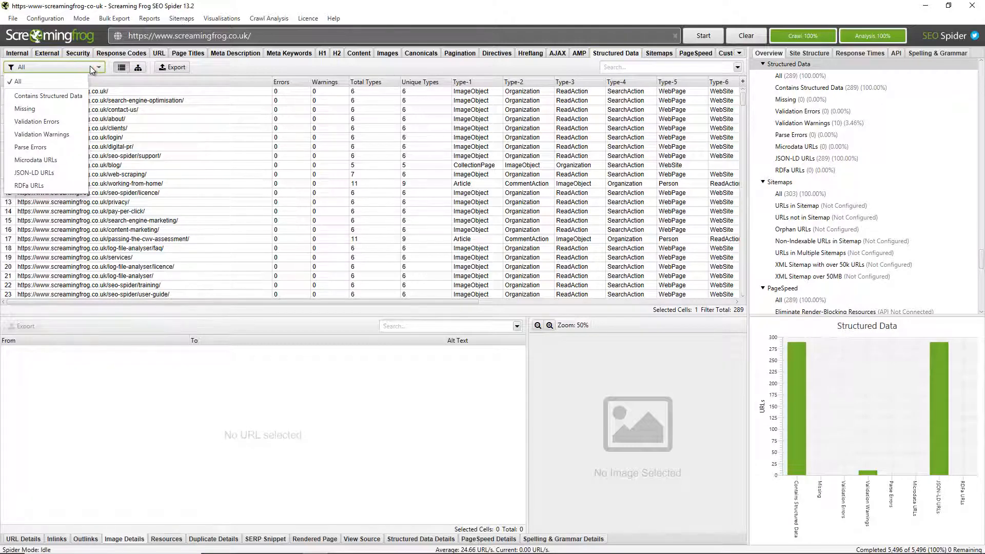
left_click(92, 65)
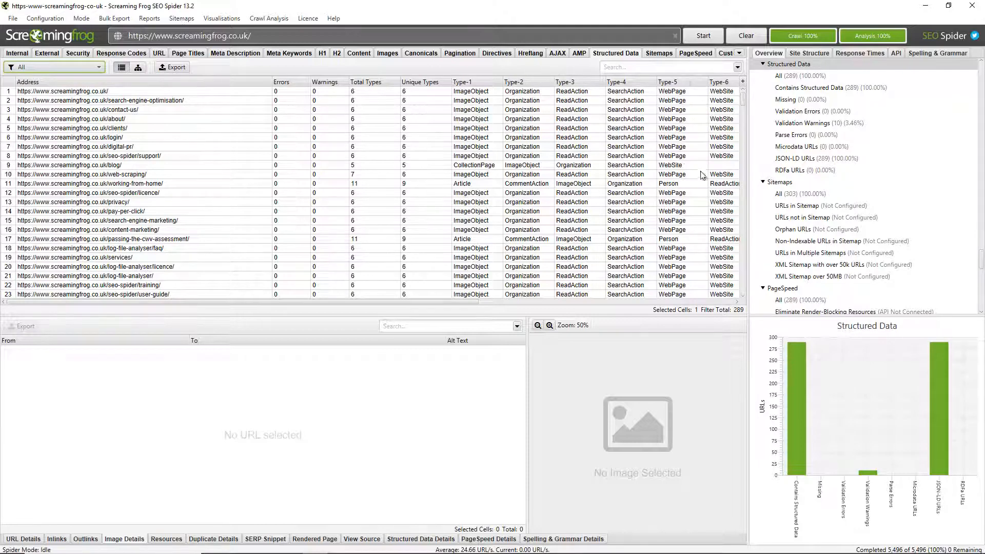
- Return to the Internal results and review the Crawl options in the spider configuration, down to the XML Sitemaps settings
left_click(25, 54)
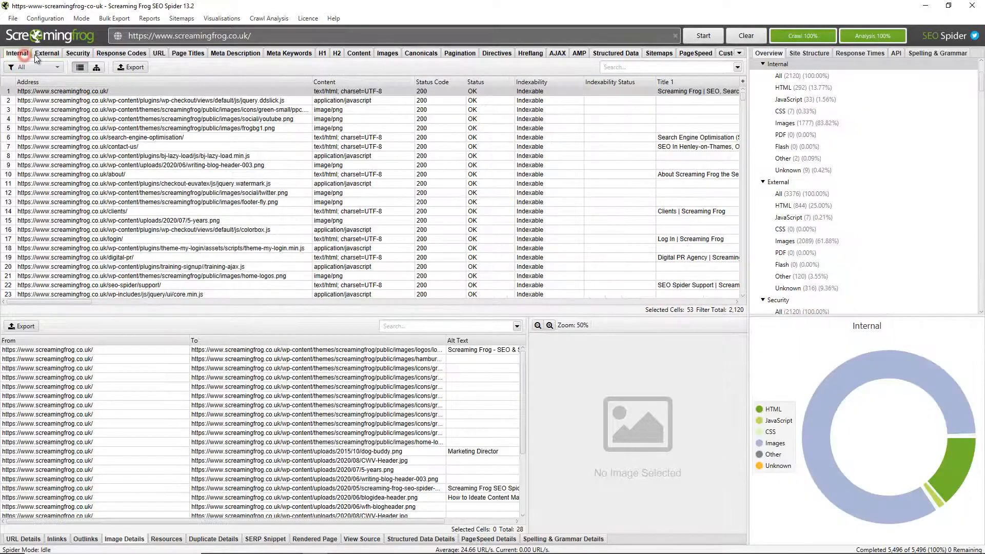
left_click(45, 18)
left_click(45, 31)
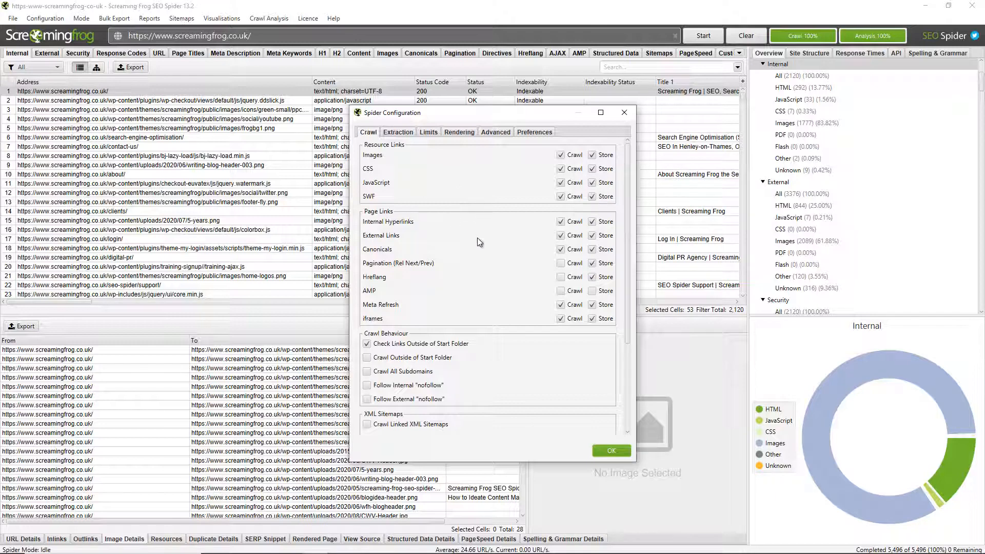
scroll(476, 239, "down", 1)
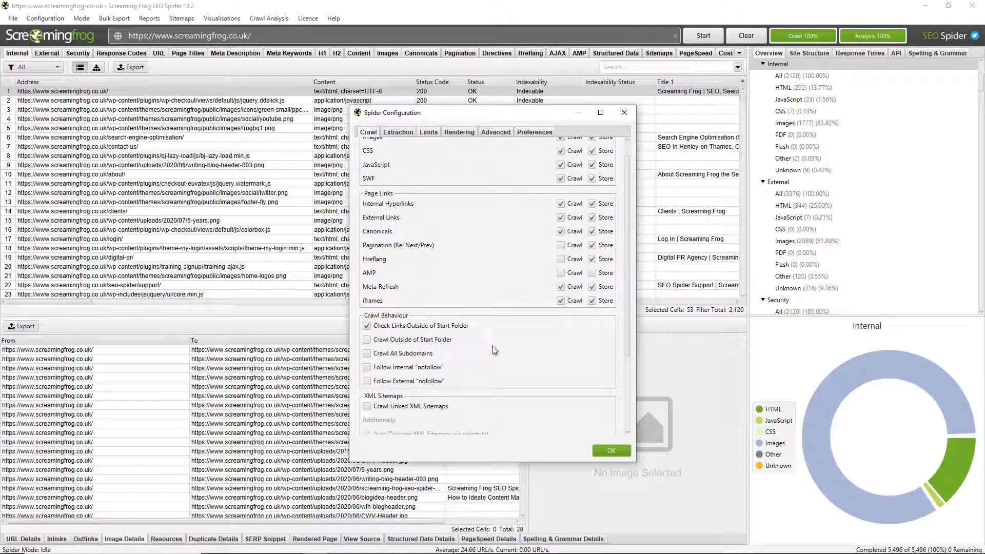
scroll(508, 340, "down", 2)
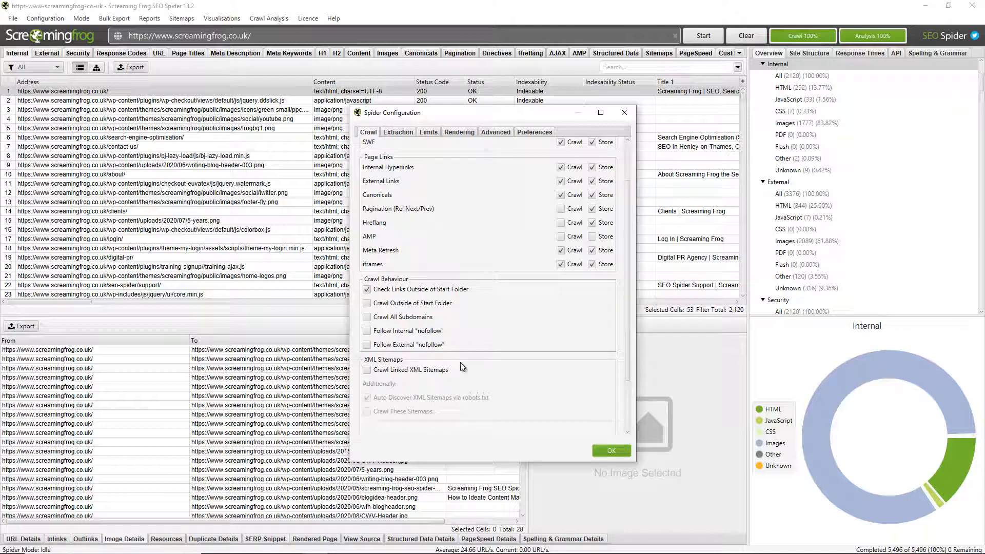
- Review the spider's Extraction options, including structured data and HTML storage, and its Limits options
left_click(405, 132)
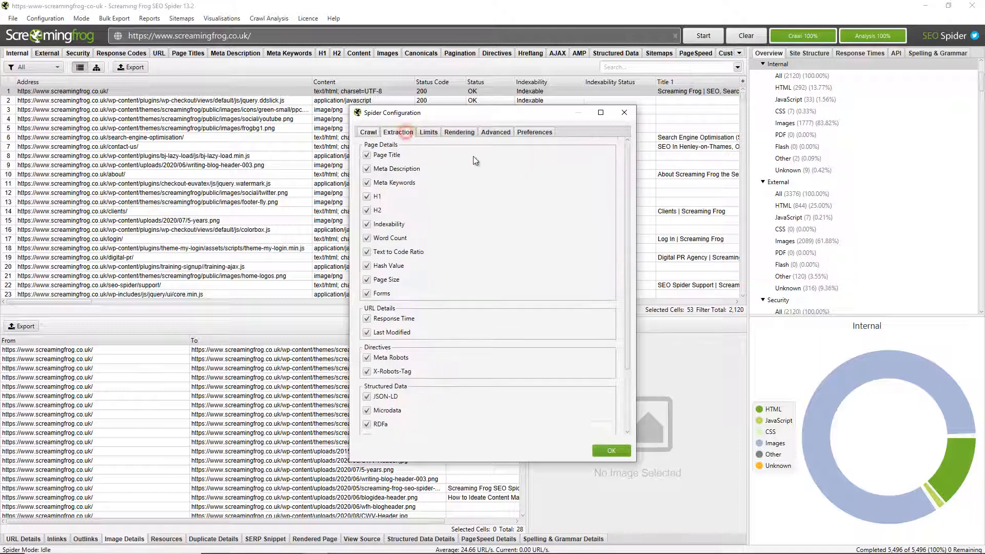
scroll(472, 198, "down", 3)
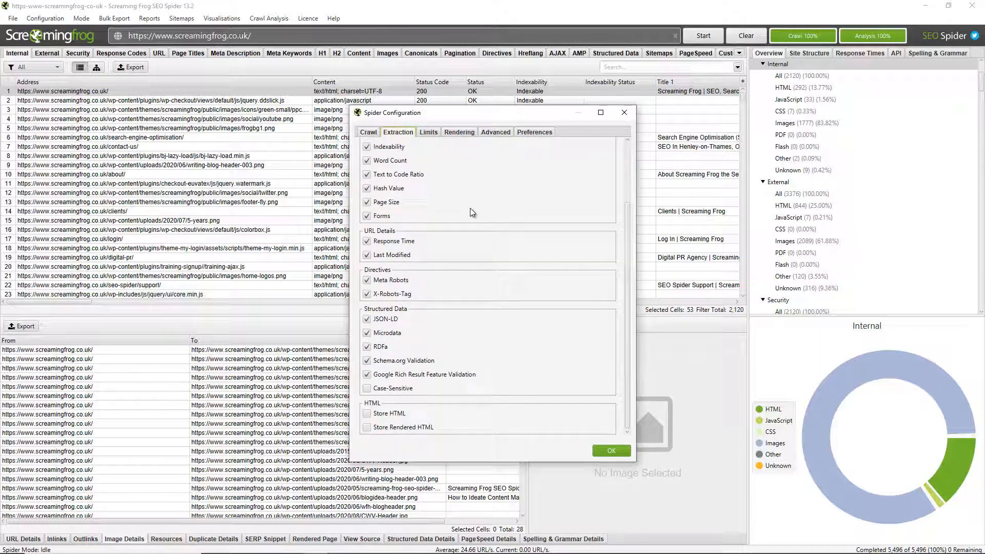
left_click(434, 133)
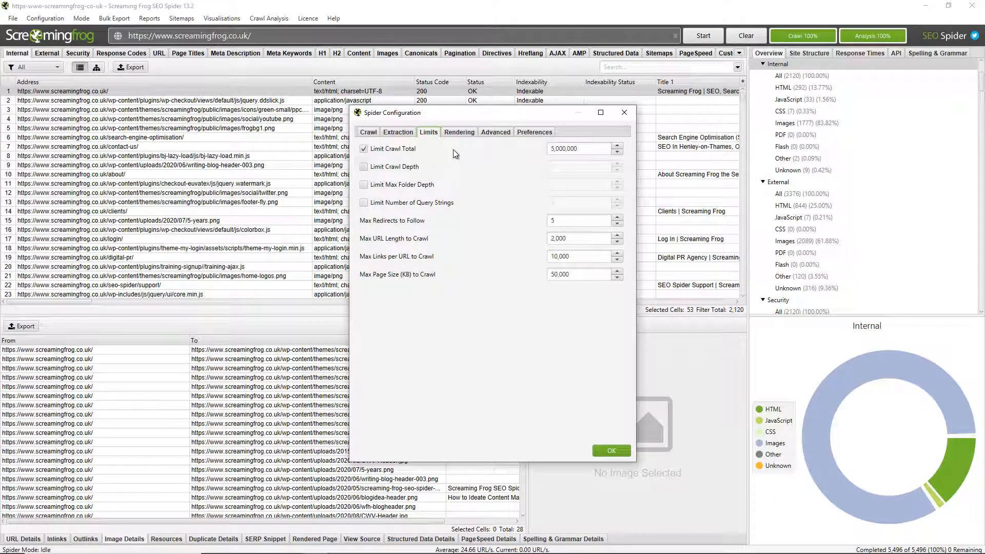
- Set the spider's rendering mode to JavaScript and review the available window sizes for rendered page screenshots
left_click(458, 132)
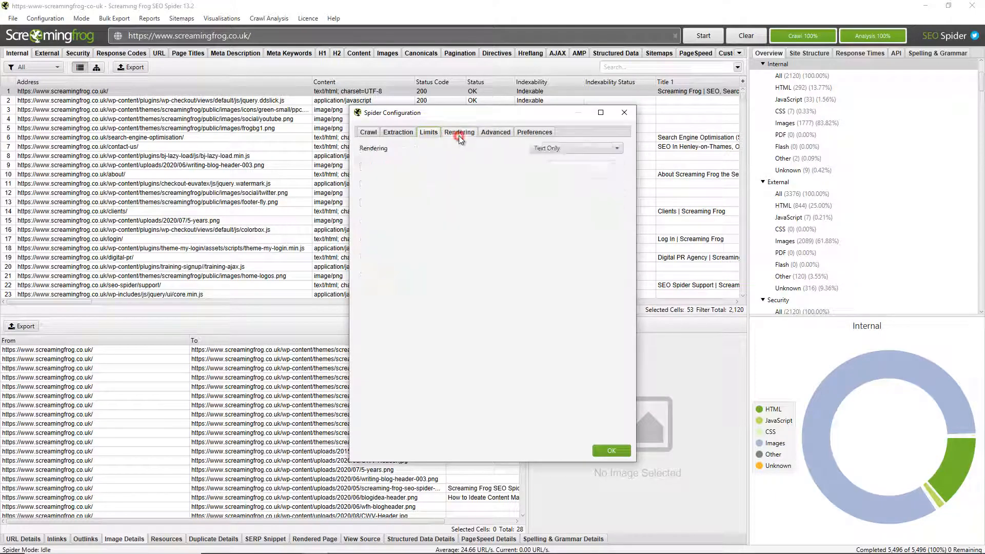
left_click(575, 151)
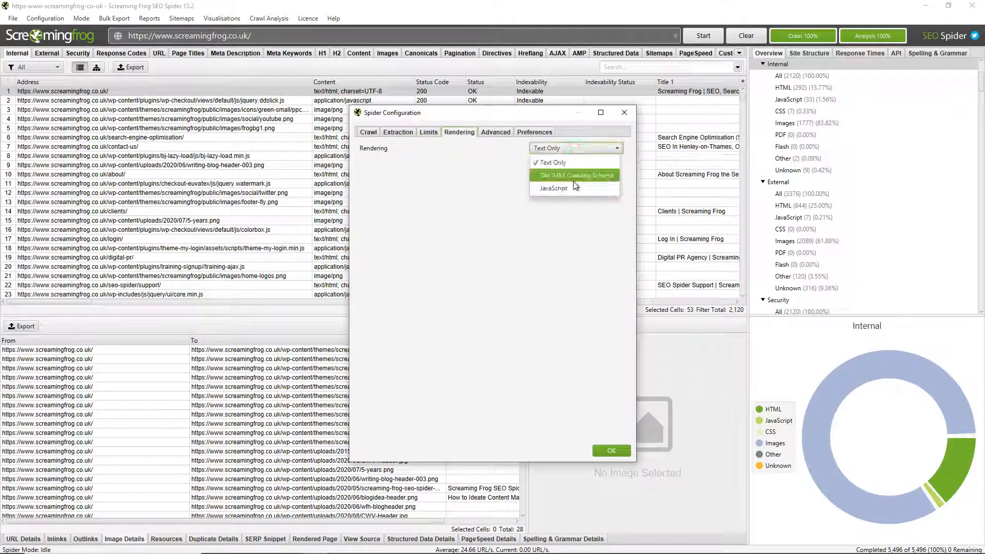
left_click(574, 188)
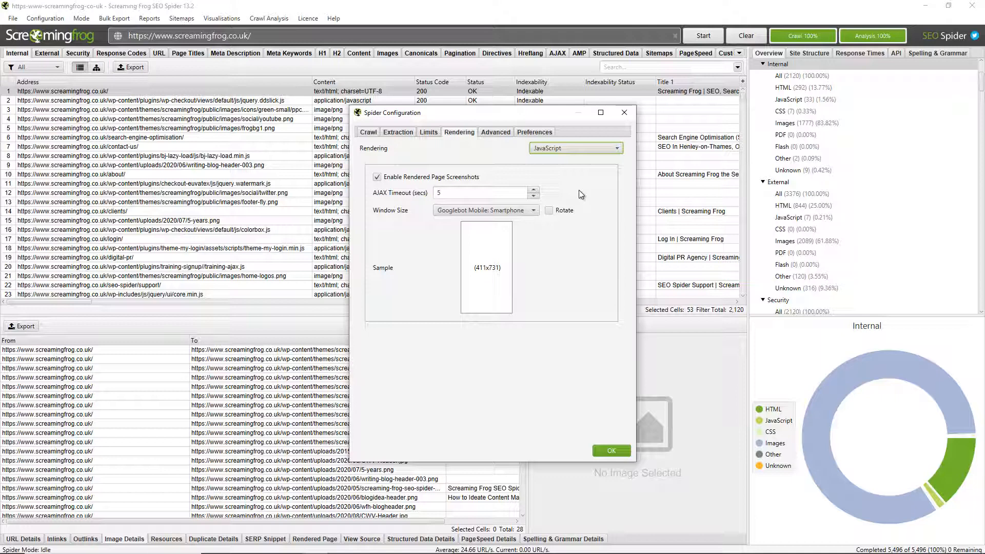
left_click(525, 213)
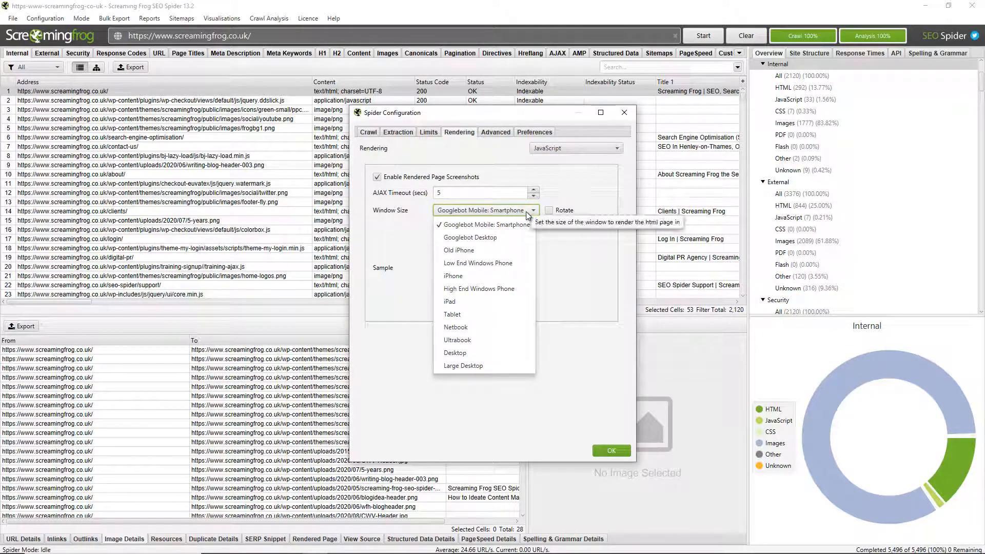
left_click(527, 212)
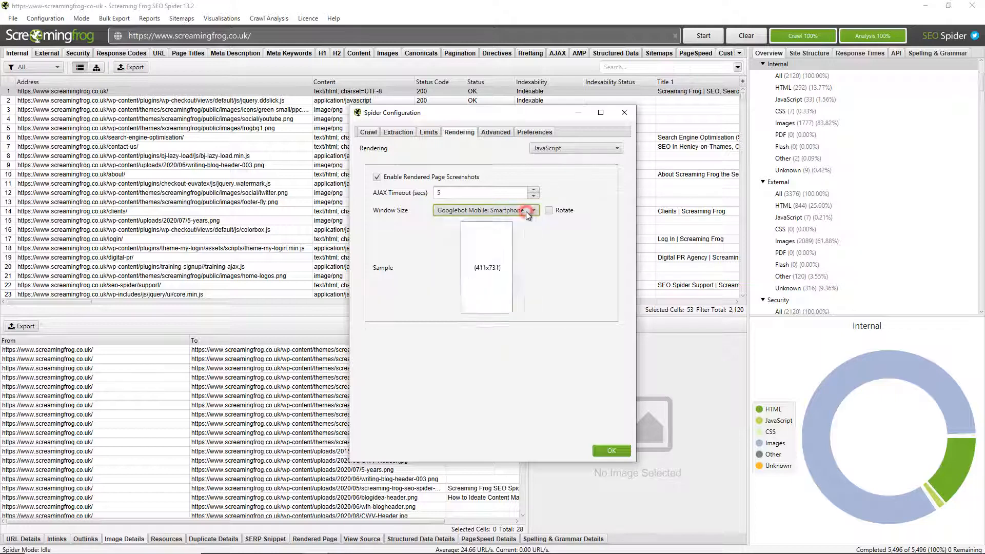
- Review the spider's Advanced and Preferences options and close the configuration without saving
left_click(504, 134)
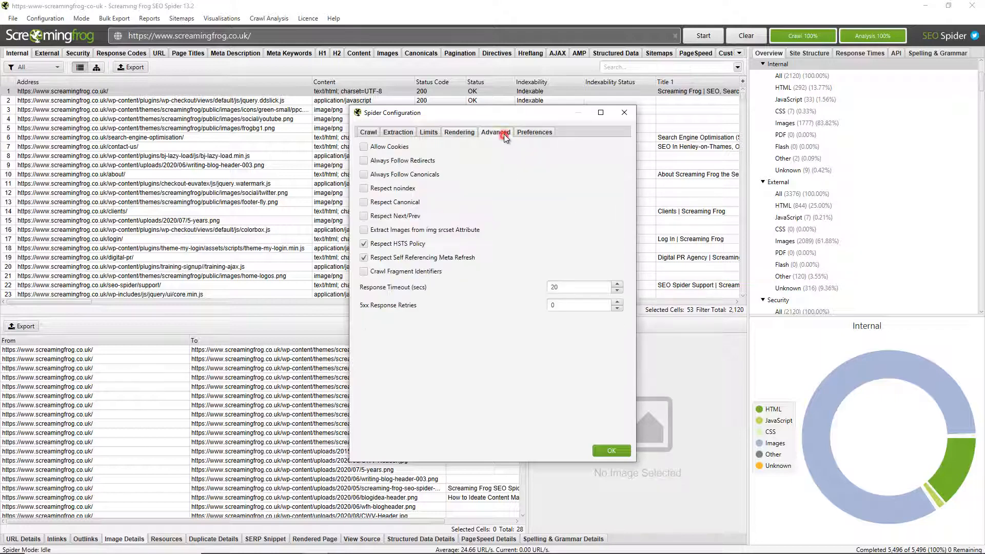
left_click(533, 132)
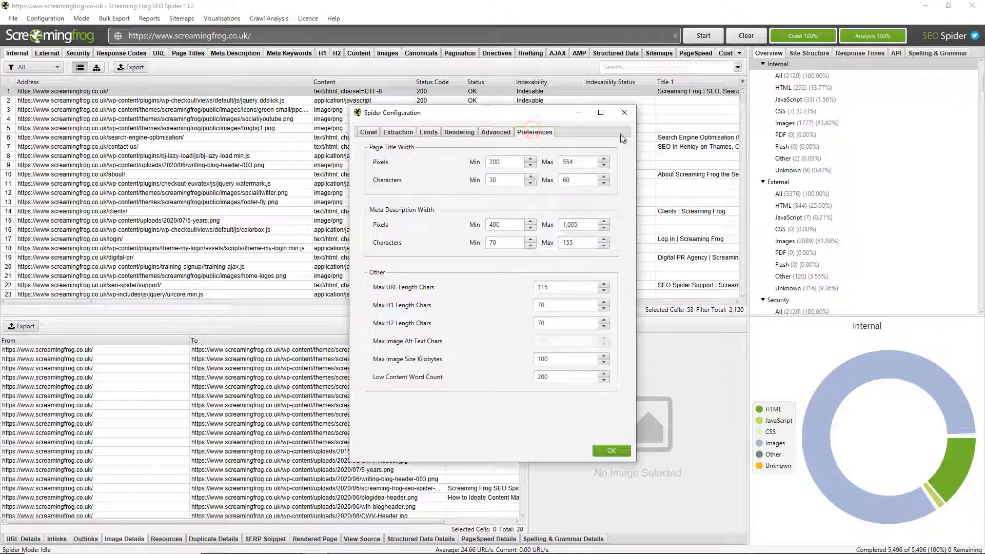
left_click(623, 114)
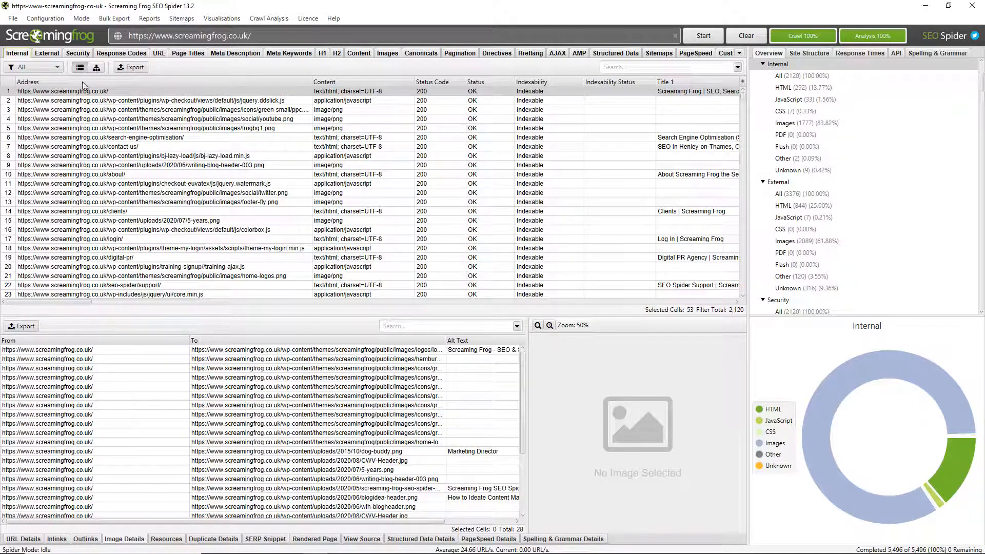
- Add a custom search filter with the condition Does Not Contain, scoped to HTML Head
left_click(50, 20)
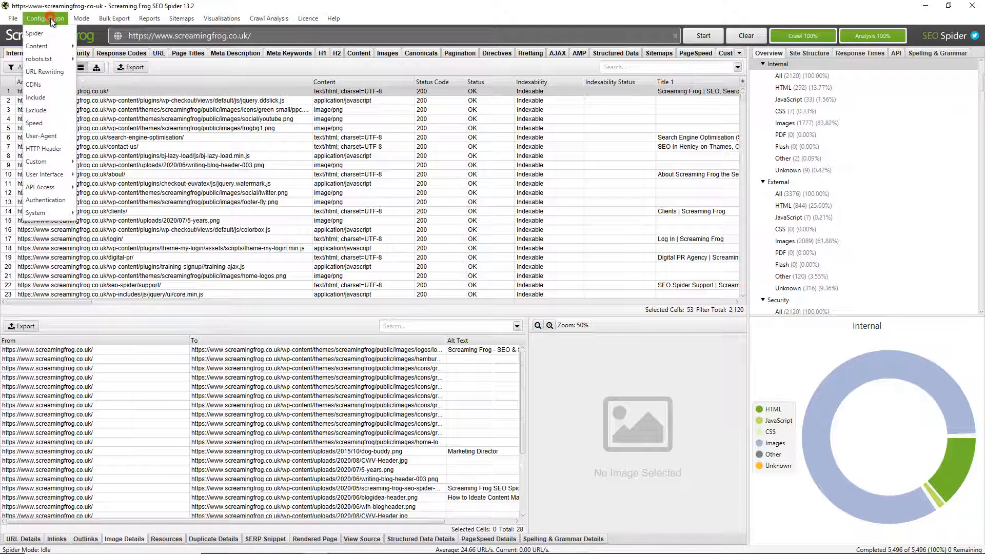
mouse_move(54, 61)
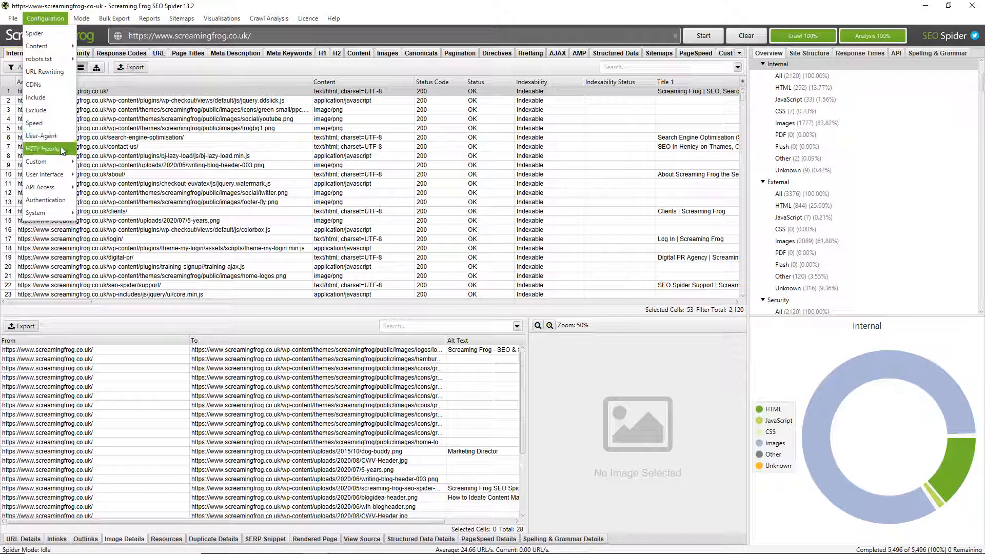
mouse_move(62, 161)
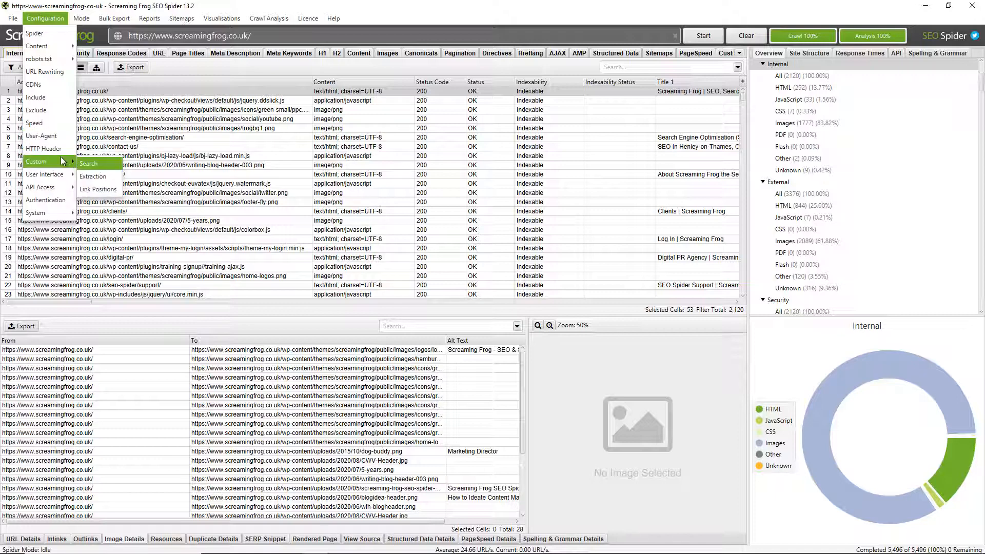
left_click(85, 164)
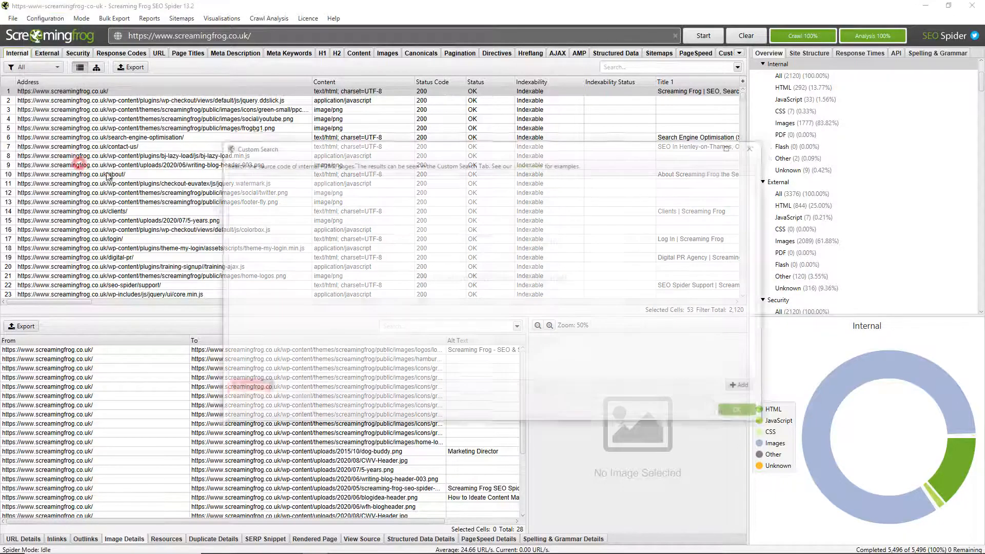
left_click(744, 389)
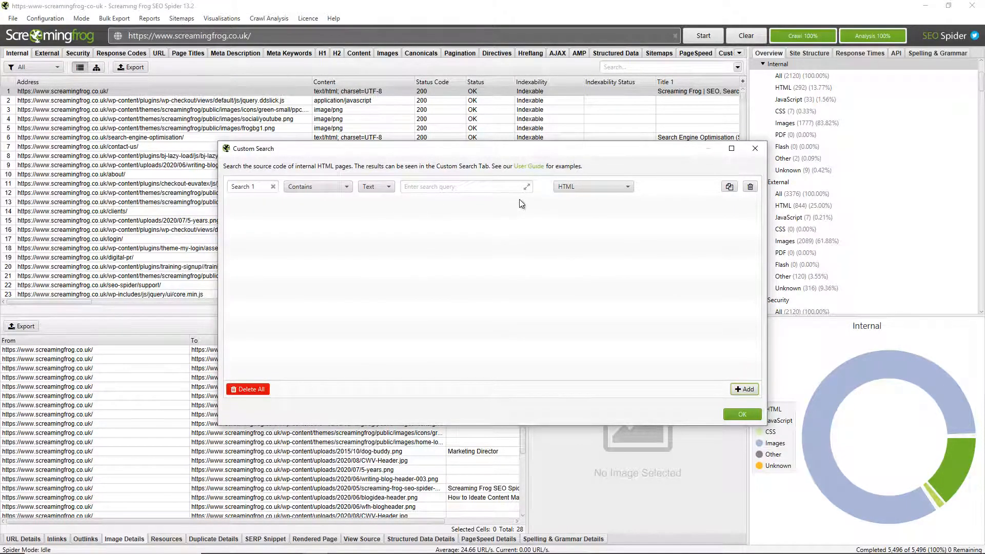
left_click(526, 187)
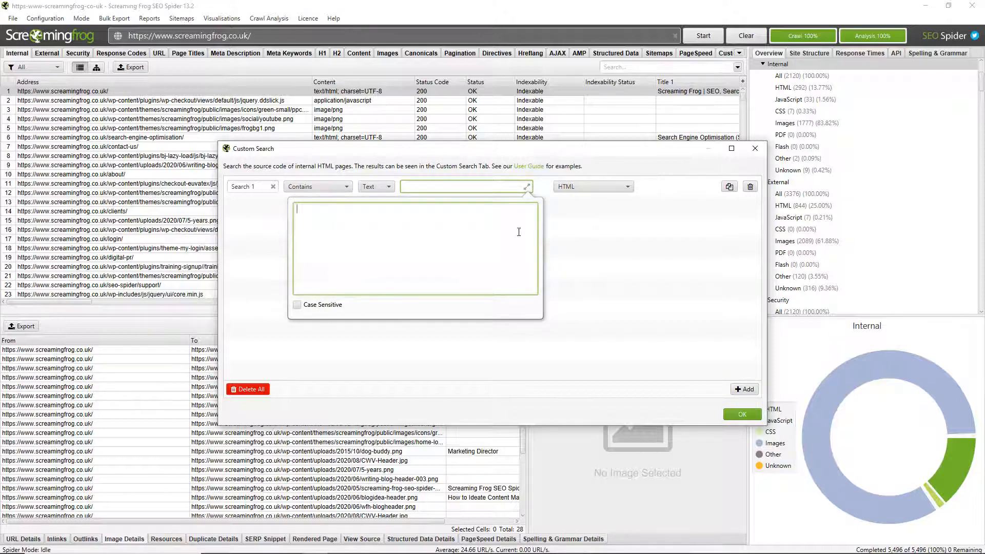
left_click(591, 189)
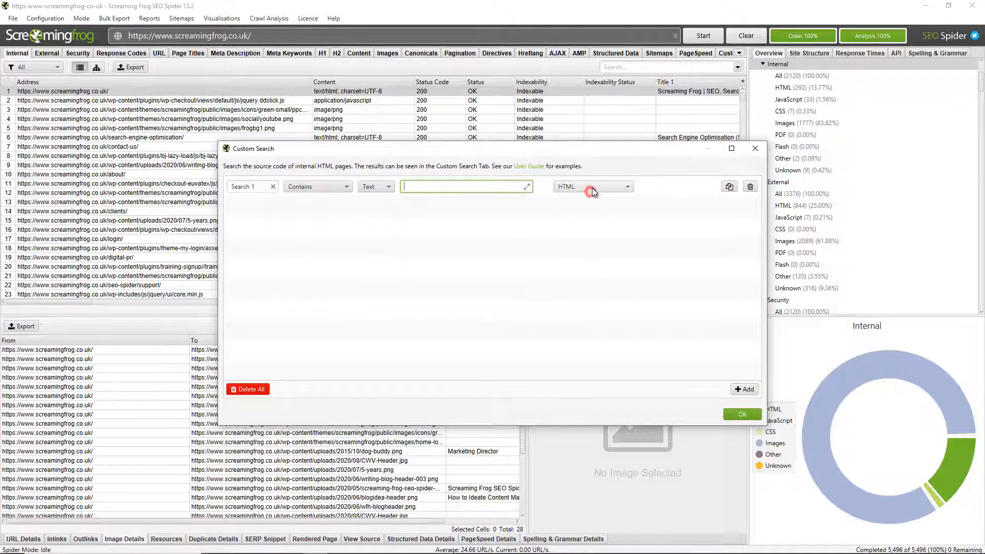
left_click(594, 240)
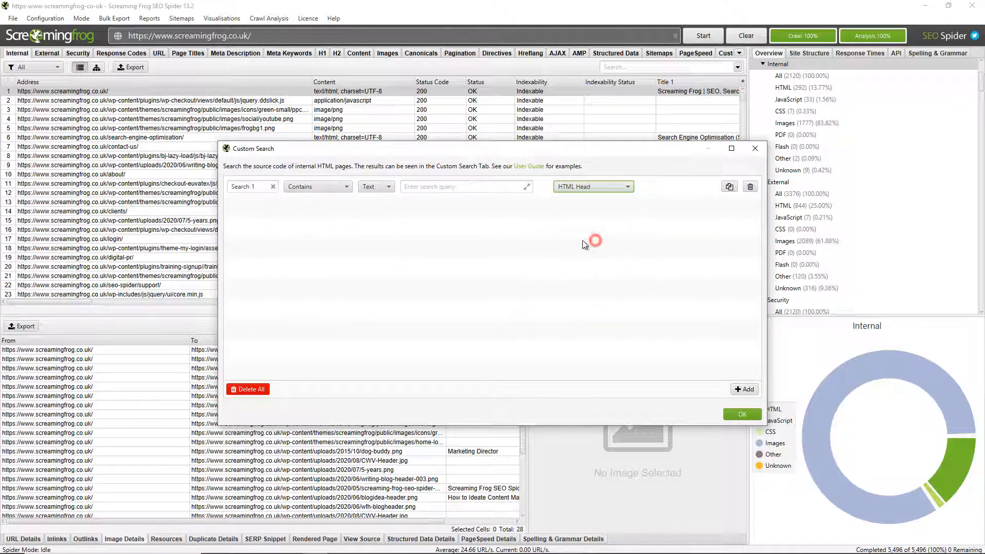
left_click(301, 189)
left_click(312, 213)
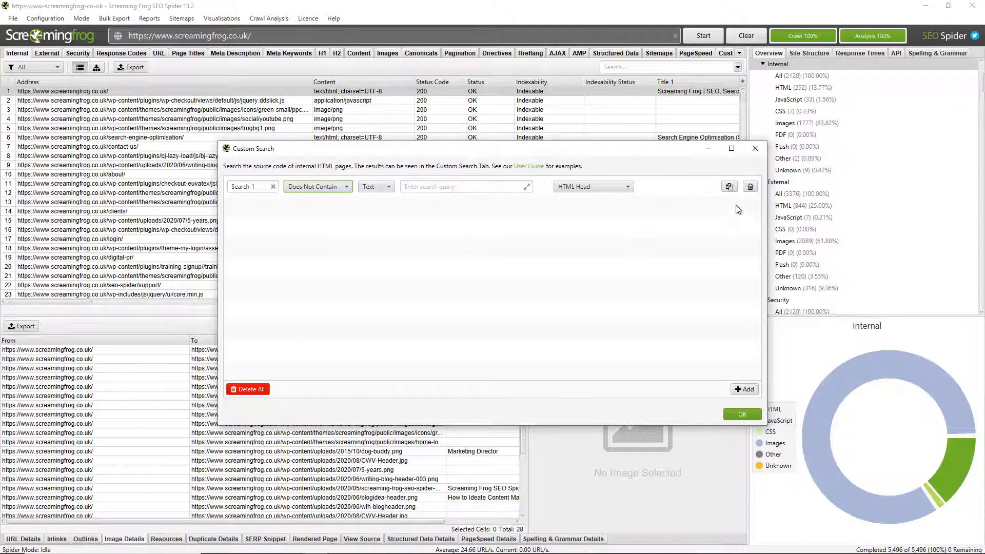
- Delete the custom search filter and close the Custom Search settings
left_click(750, 185)
left_click(755, 148)
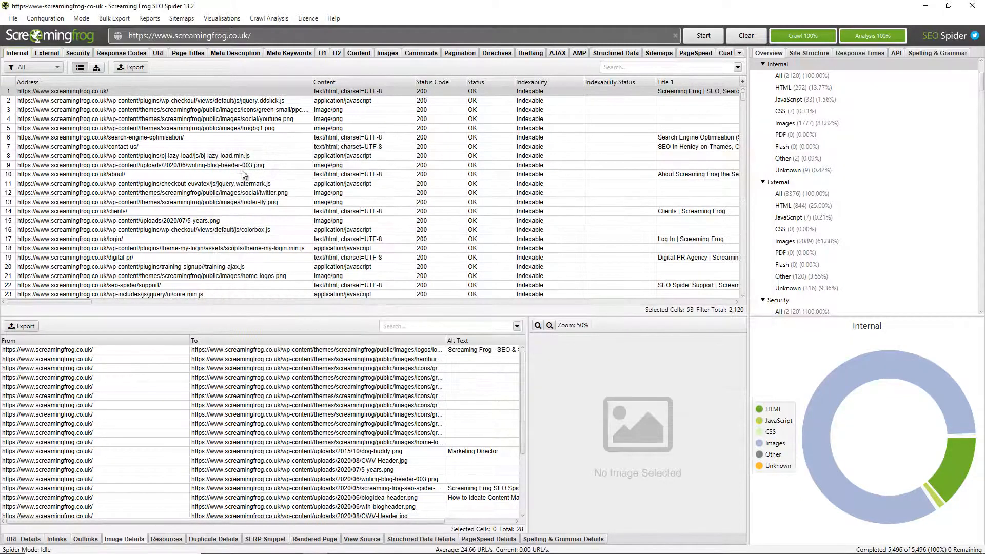
- Add a custom extractor with the XPath //h3, plus a second blank XPath extractor
left_click(54, 20)
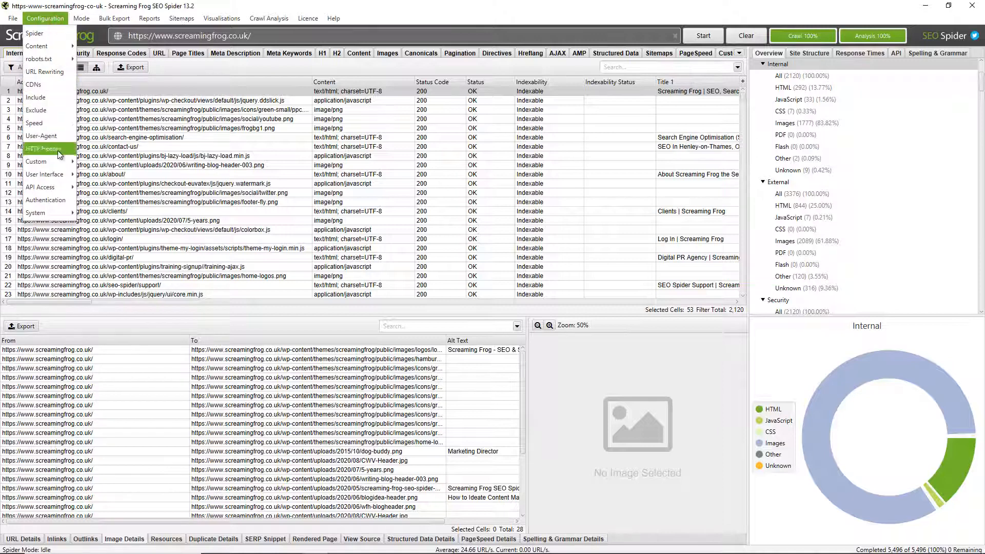
mouse_move(58, 150)
left_click(87, 176)
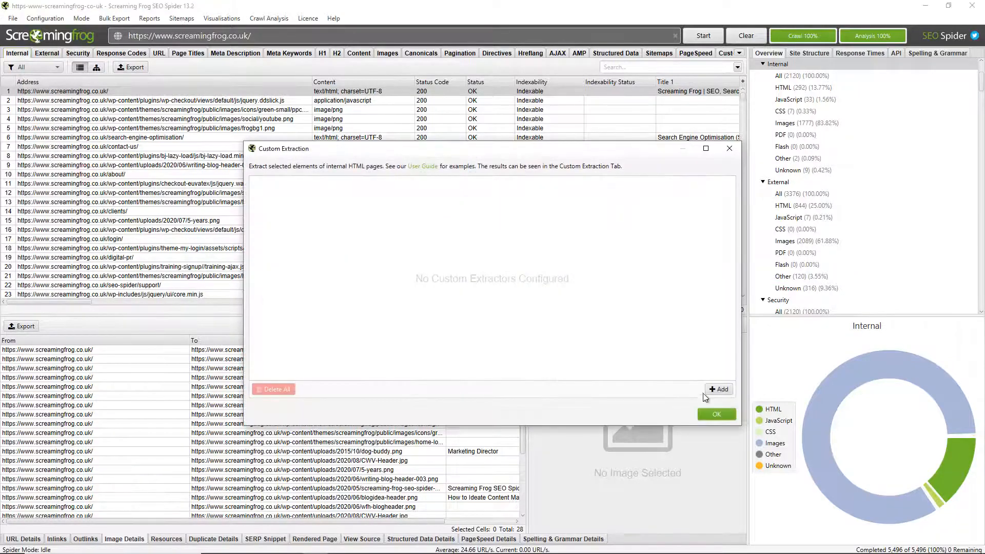
left_click(718, 389)
left_click(461, 187)
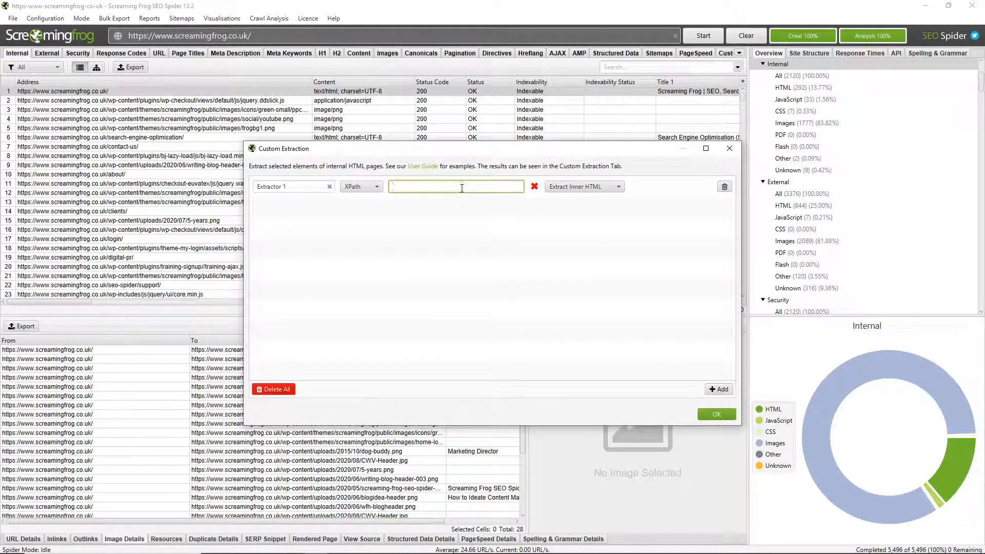
type("//h3")
left_click(718, 389)
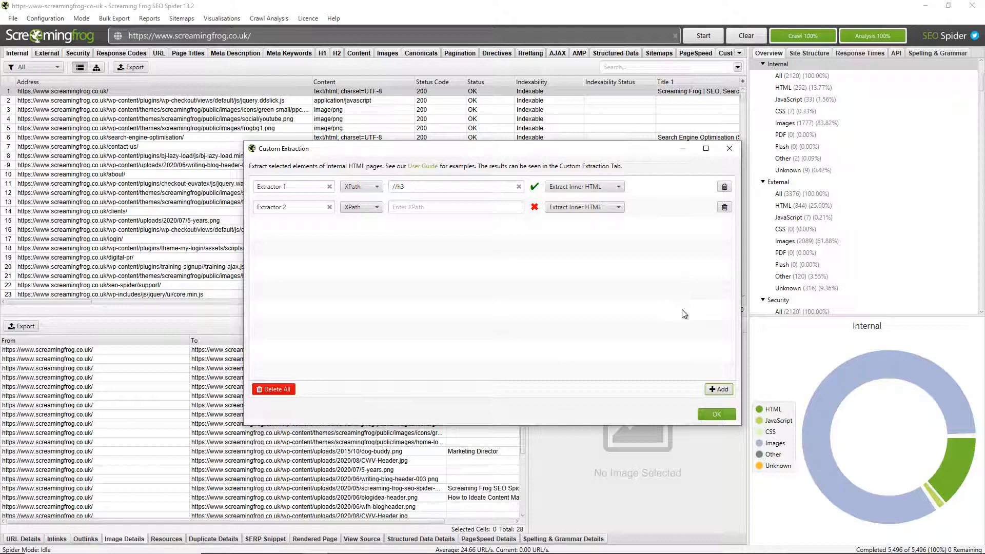
- Delete both custom extractors and close the Custom Extraction settings
left_click(726, 207)
left_click(724, 186)
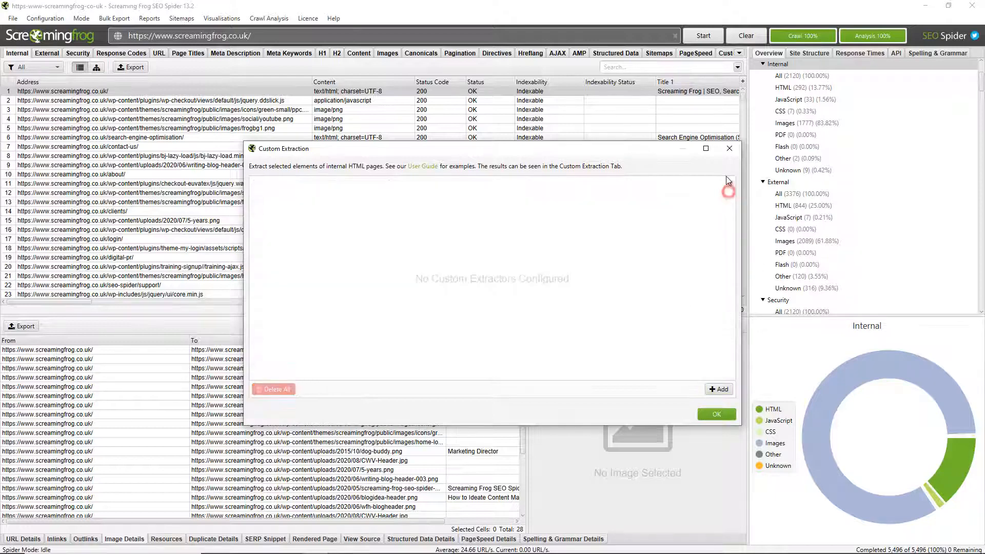
left_click(729, 148)
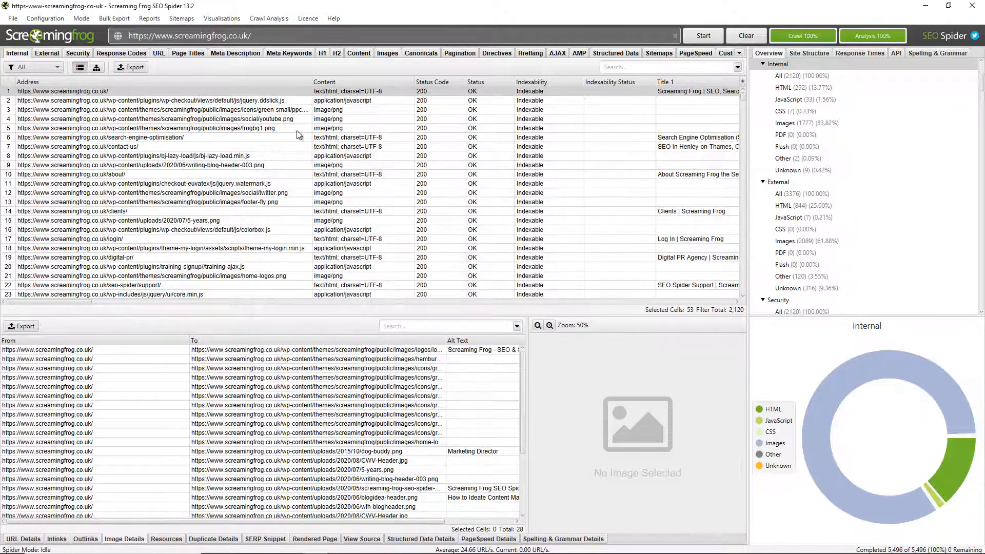
- Connect the Google Analytics API using the existing analytics user account
left_click(45, 20)
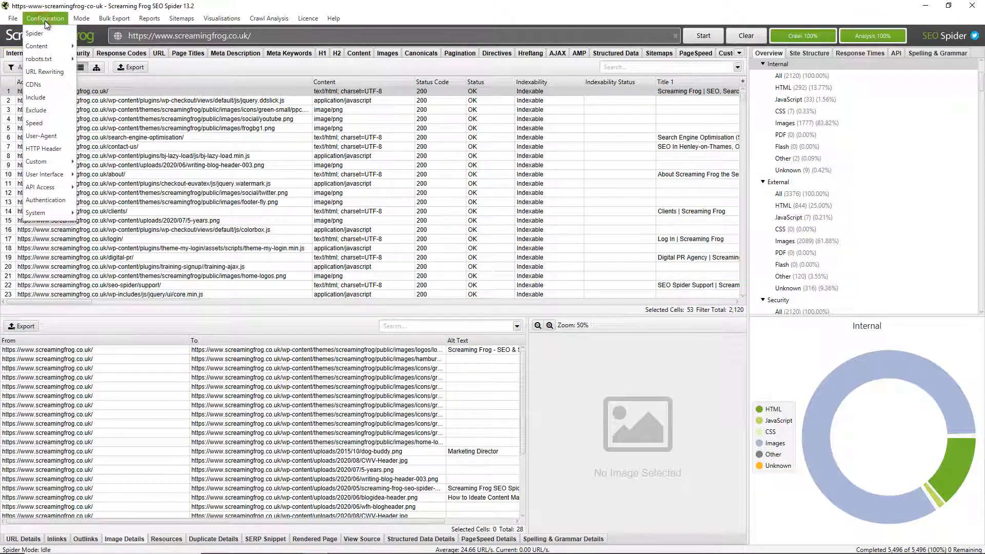
mouse_move(52, 190)
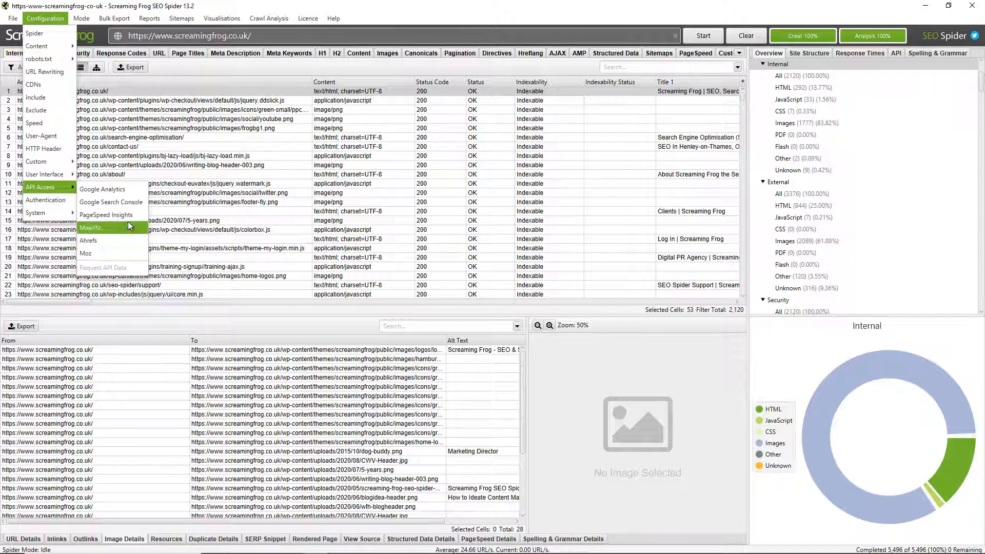
left_click(129, 194)
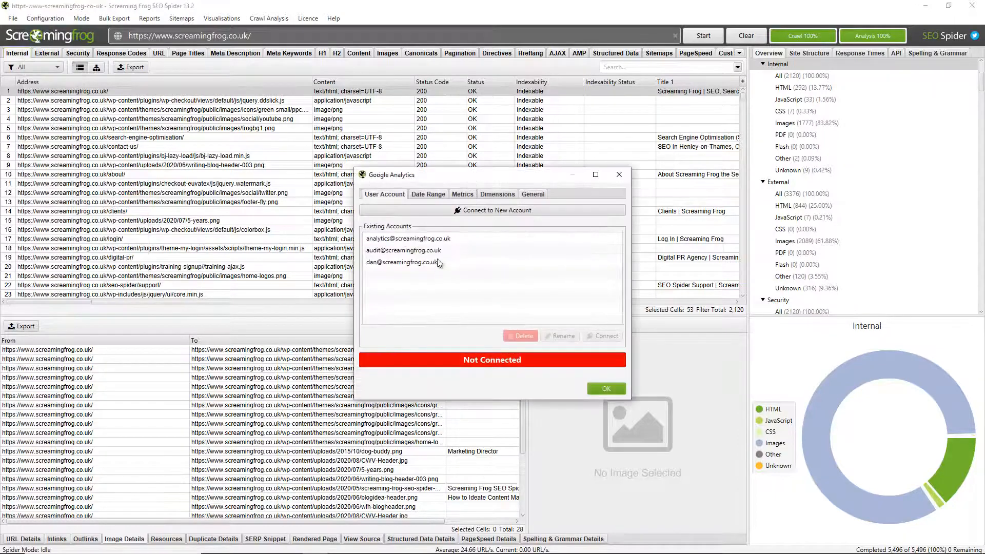
left_click(441, 238)
left_click(617, 335)
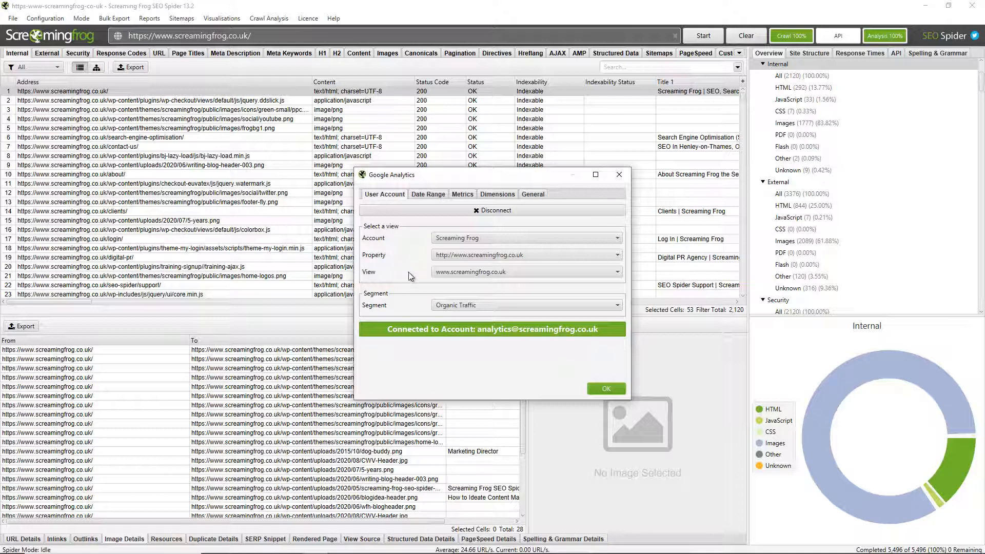
- Check the Google Analytics date range and metric selections, and accept the configuration
left_click(436, 195)
left_click(462, 194)
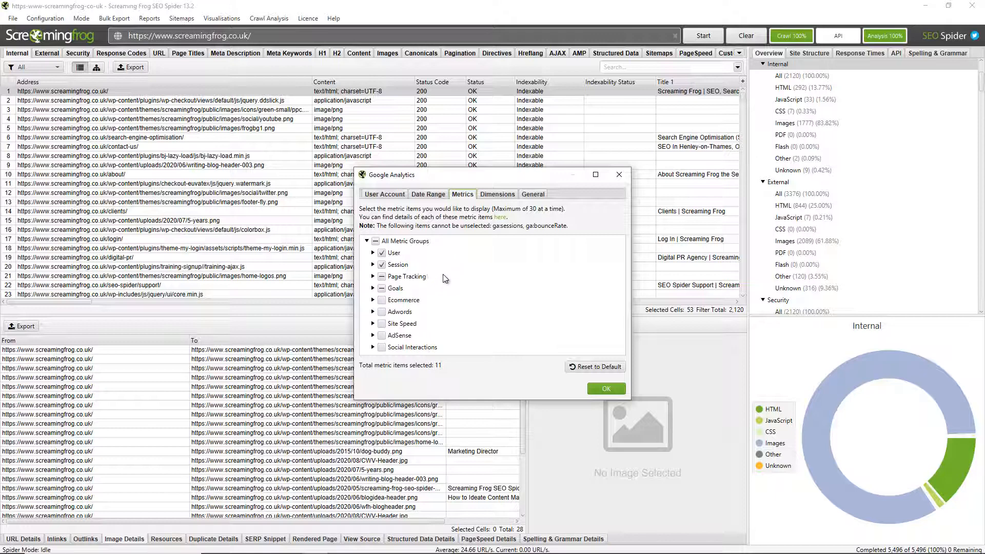
left_click(606, 388)
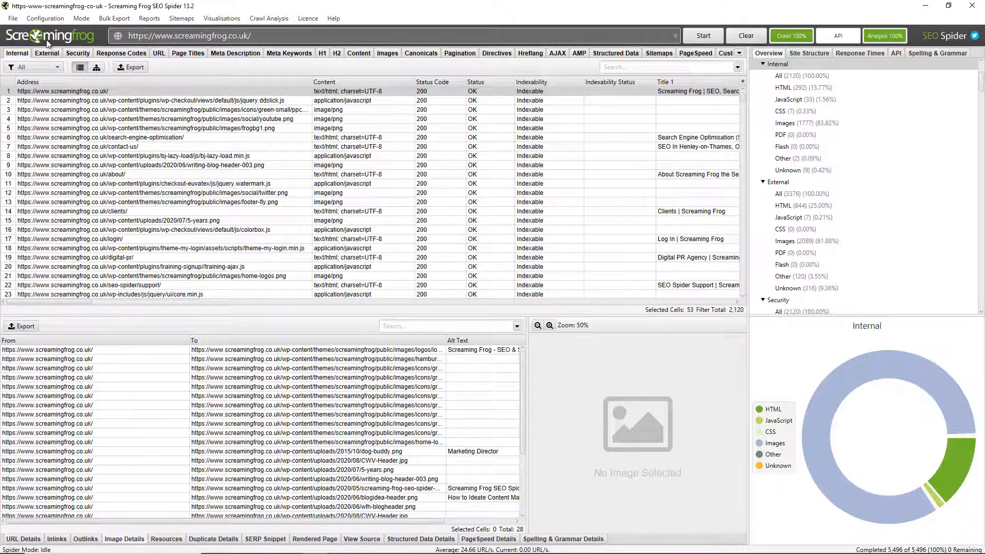
left_click(45, 19)
mouse_move(56, 164)
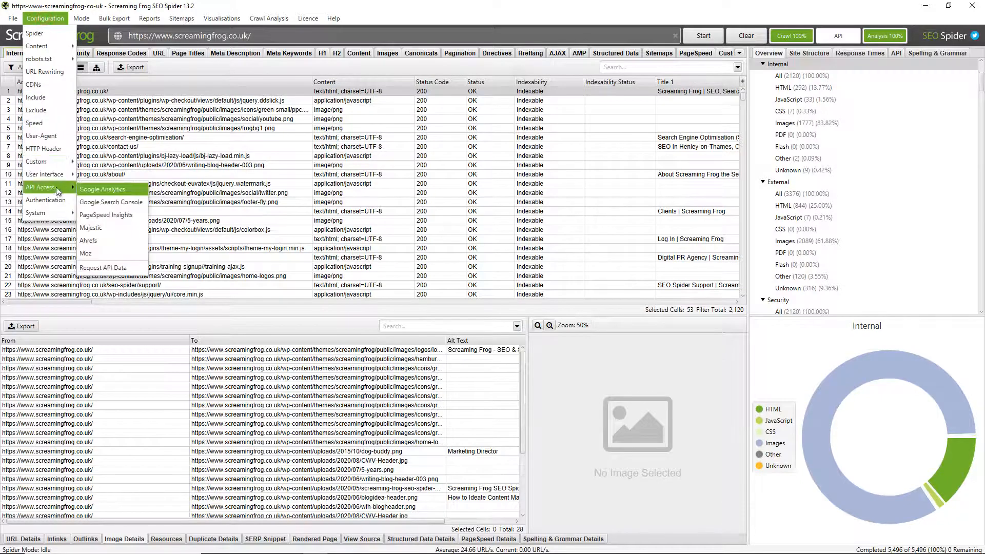
mouse_move(75, 188)
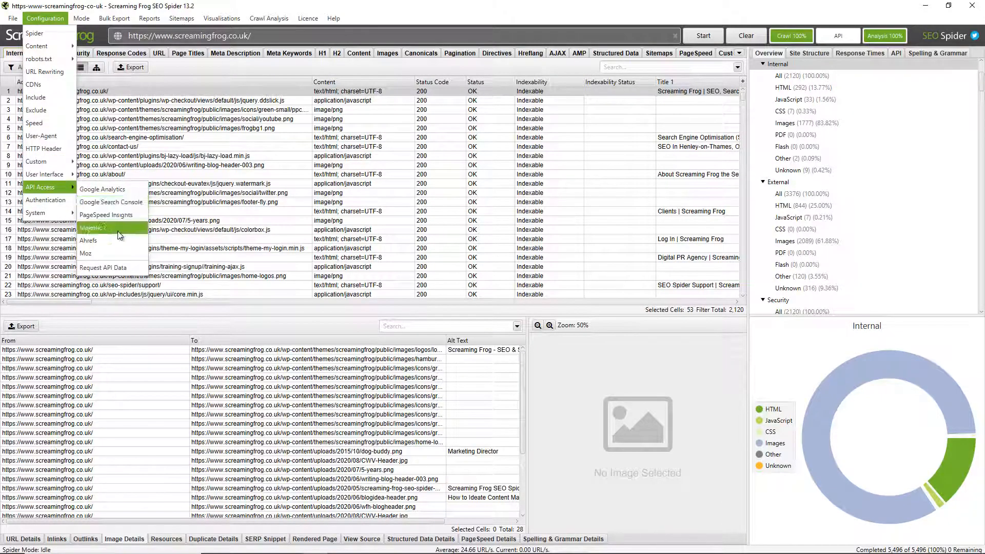
mouse_move(61, 218)
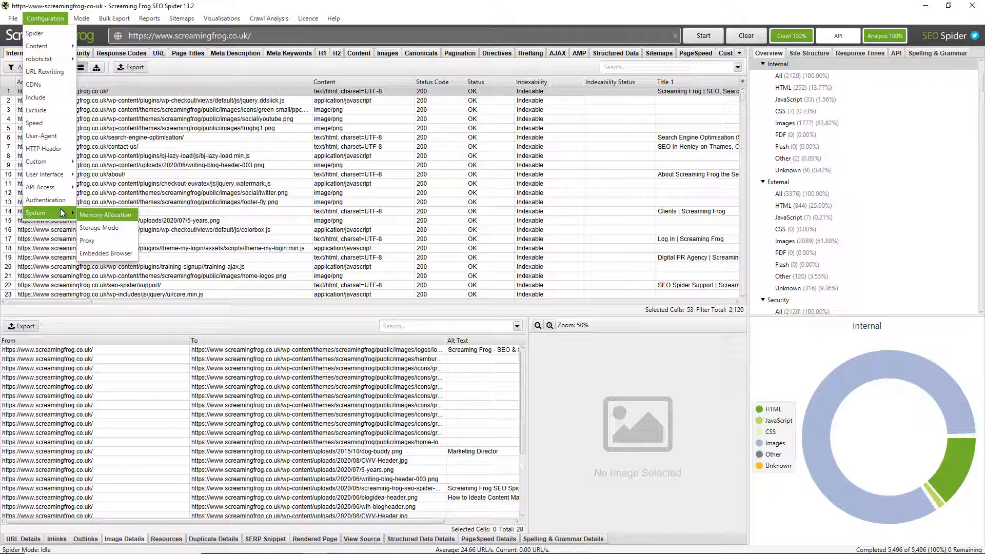
left_click(193, 137)
left_click(193, 137)
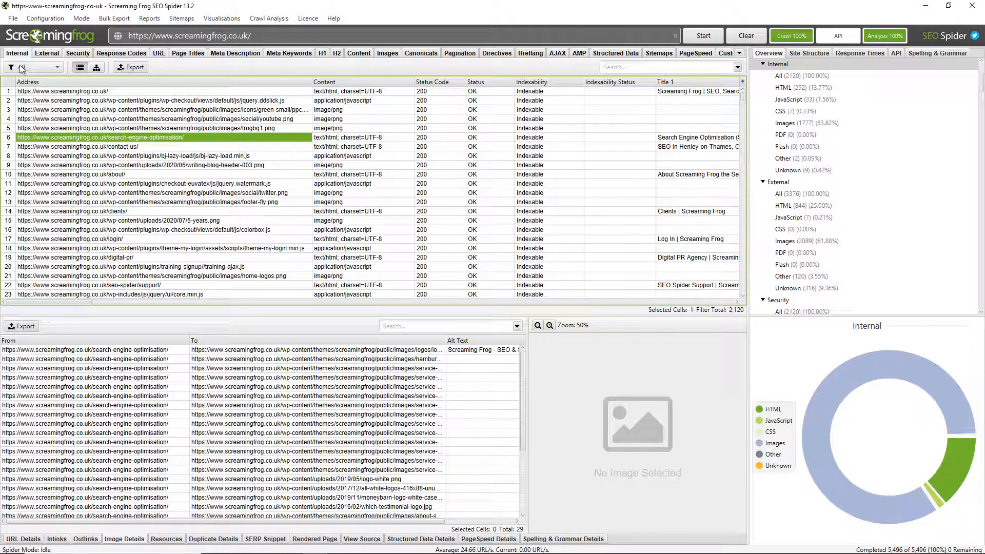
- Review the frequency, start and export options for a new scheduled crawl task, and close Scheduling without creating it
left_click(13, 18)
mouse_move(45, 18)
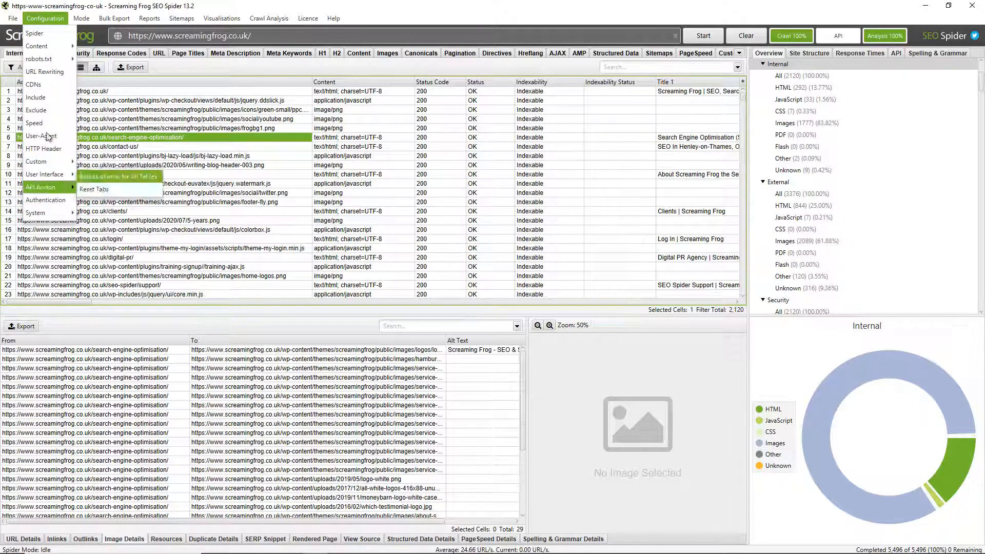
mouse_move(13, 18)
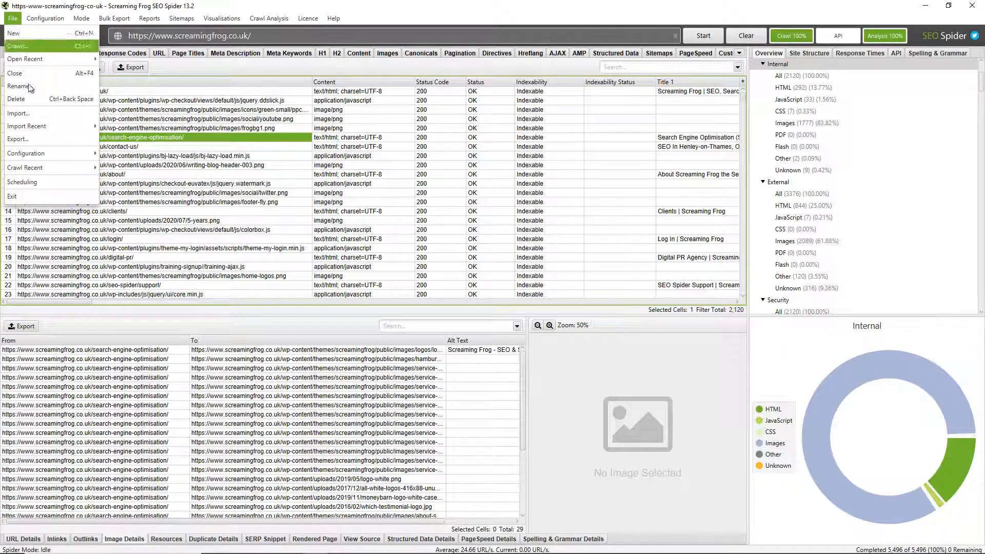
left_click(44, 182)
left_click(600, 187)
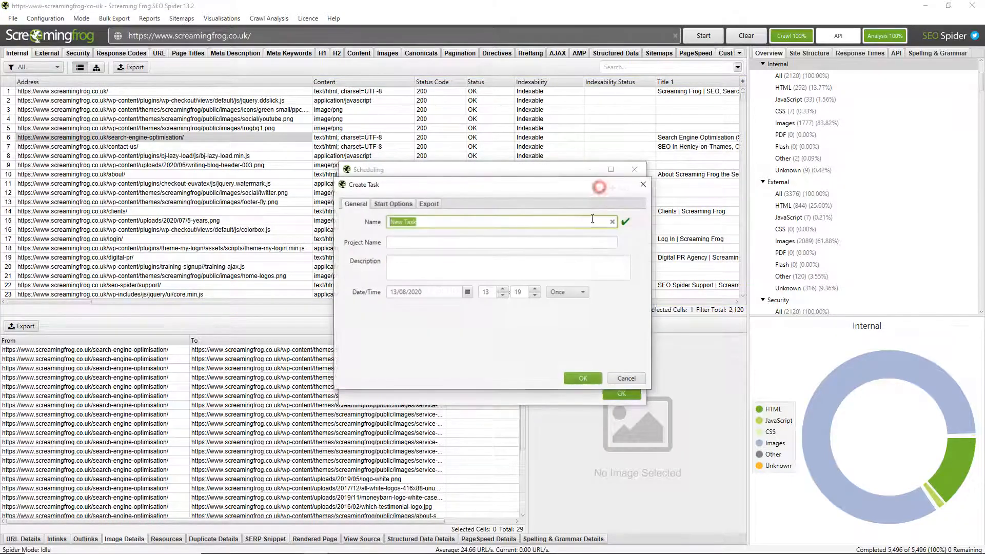
left_click(568, 293)
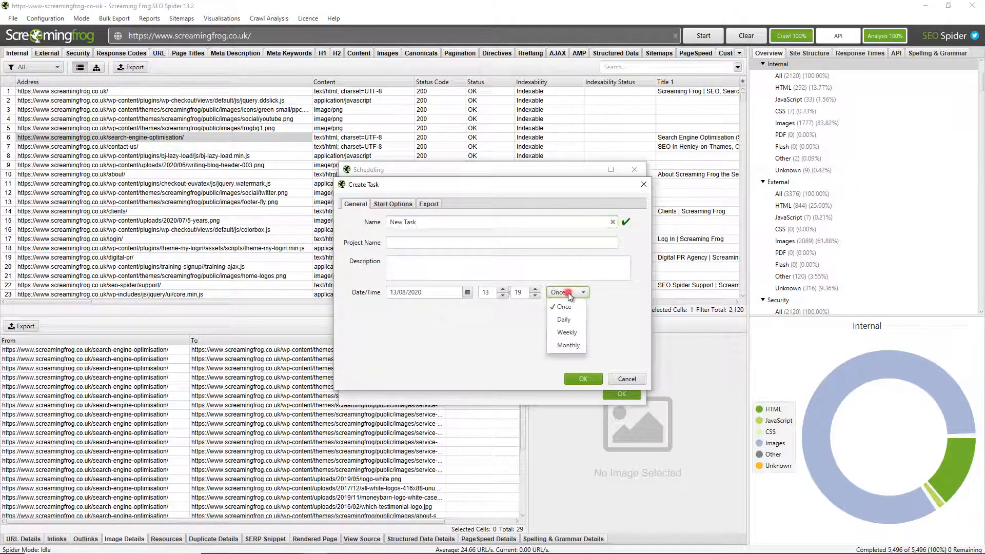
left_click(568, 292)
left_click(394, 204)
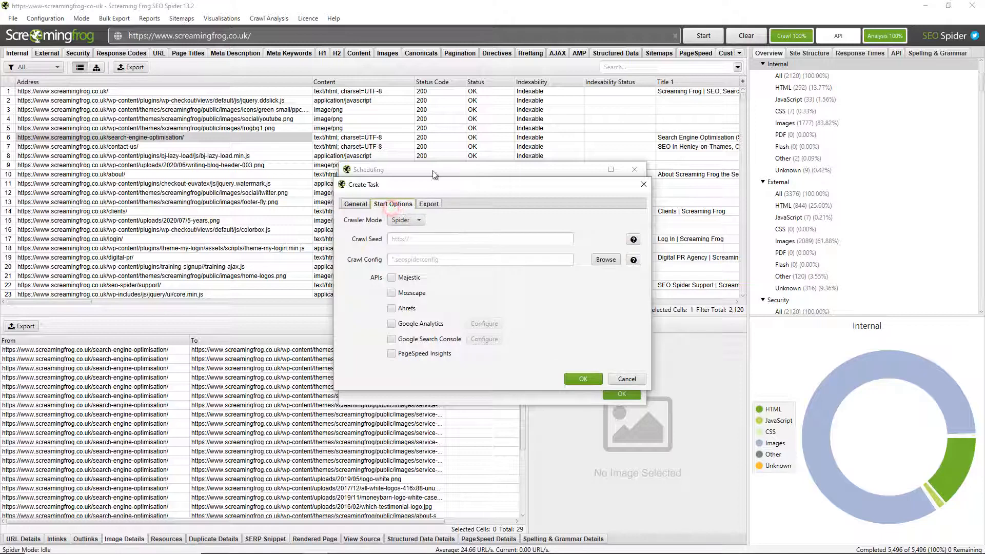
left_click(435, 204)
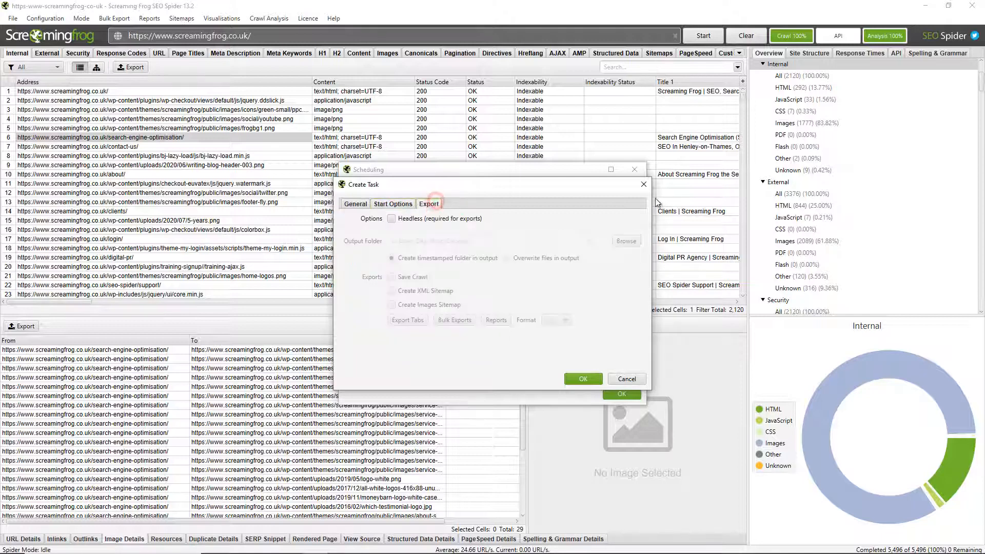
left_click(643, 184)
left_click(638, 174)
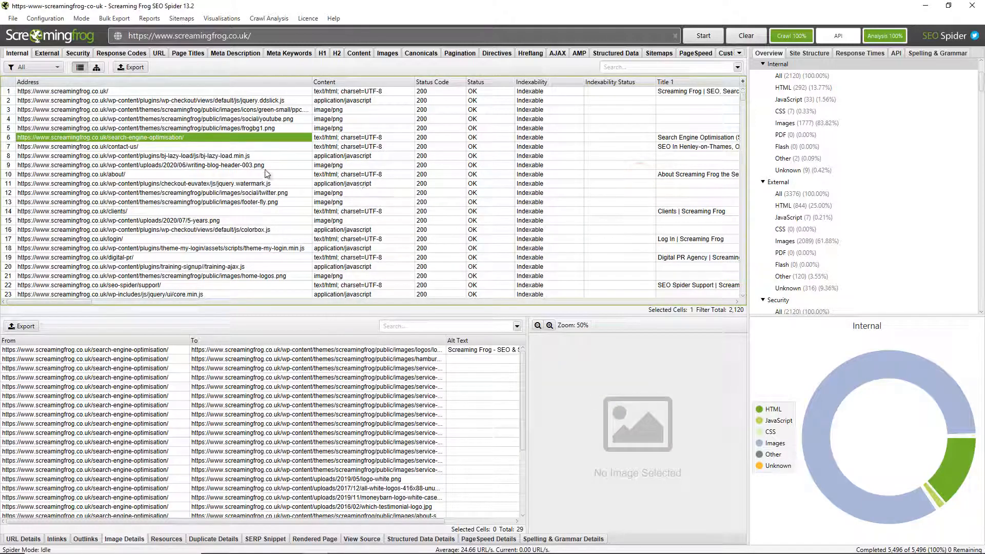
left_click(15, 19)
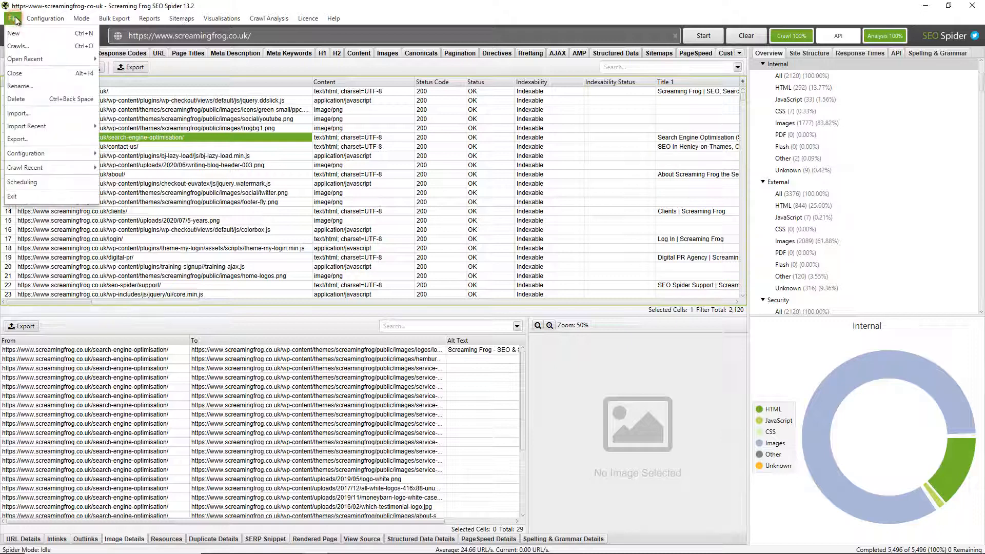
mouse_move(85, 19)
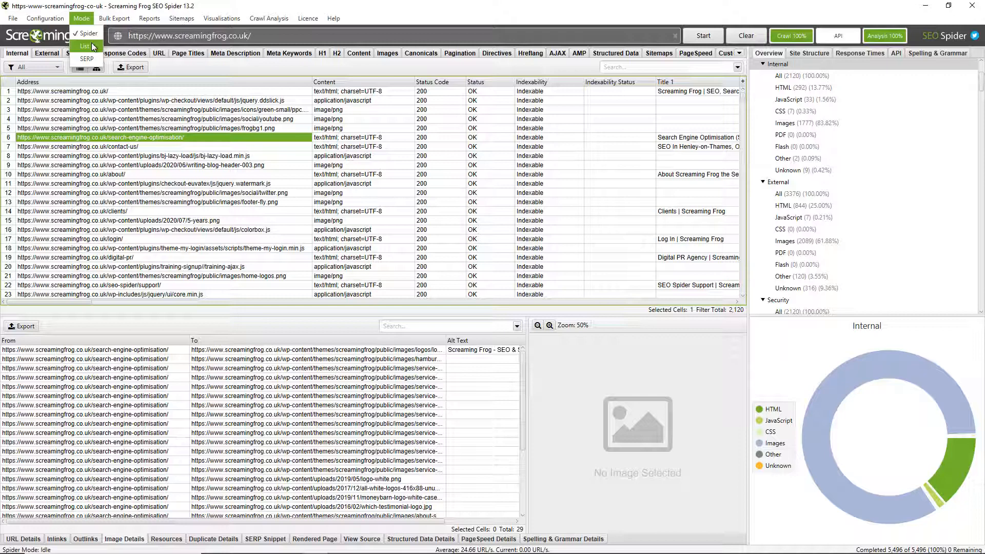
mouse_move(127, 18)
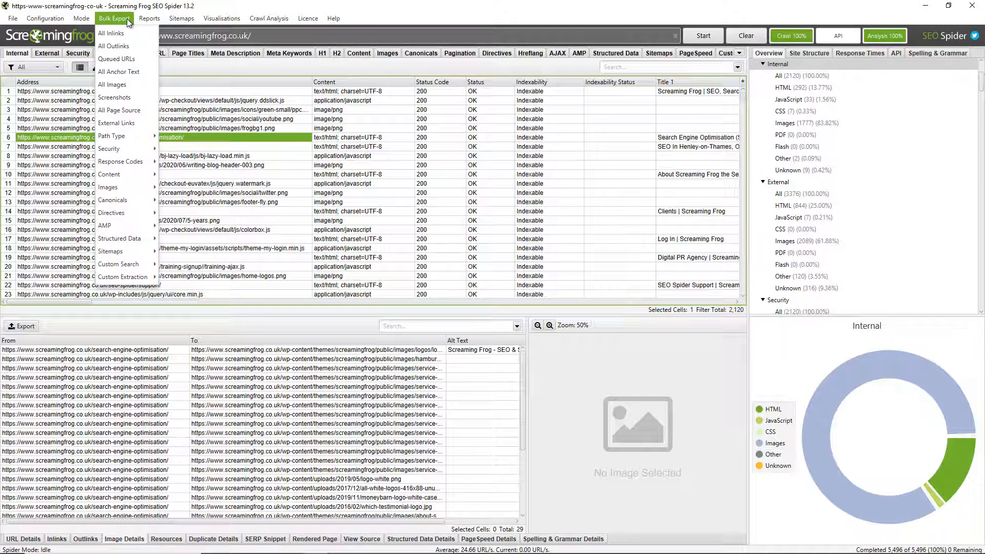
left_click(213, 70)
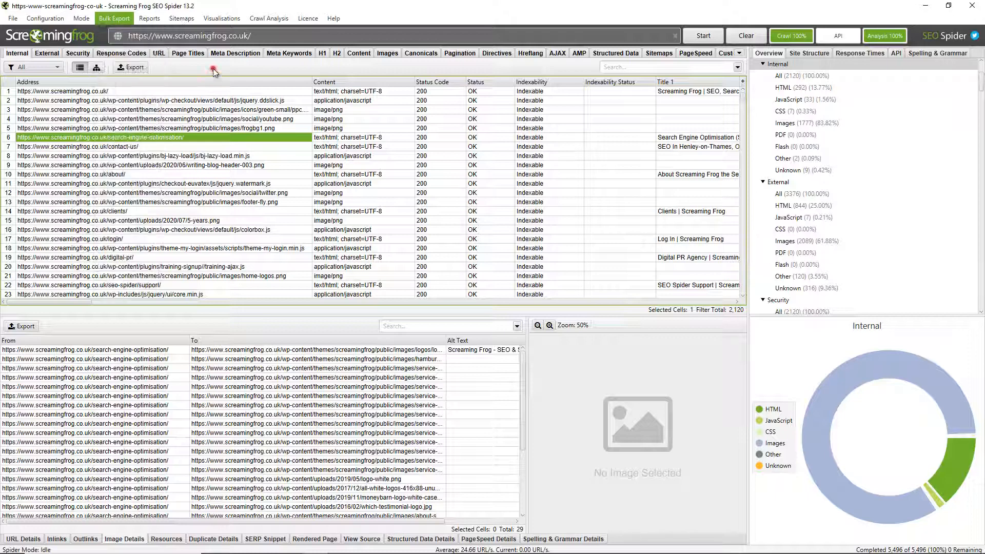
- Show the crawl's response codes and filter them to Client Error (4xx)
left_click(121, 53)
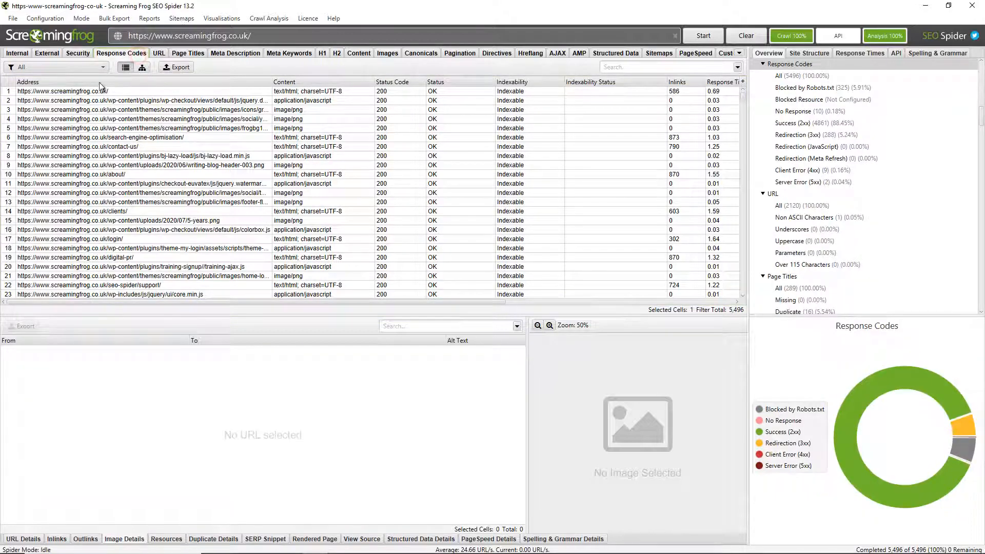
left_click(65, 67)
left_click(68, 183)
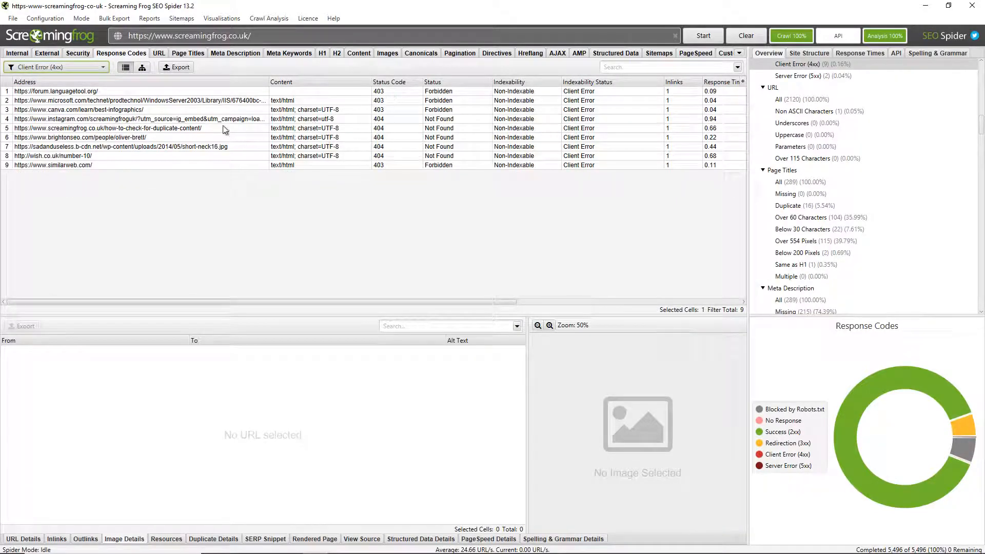
- View the inlinks of the broken brightonseo.com URL and select the source page that links to it
left_click(185, 137)
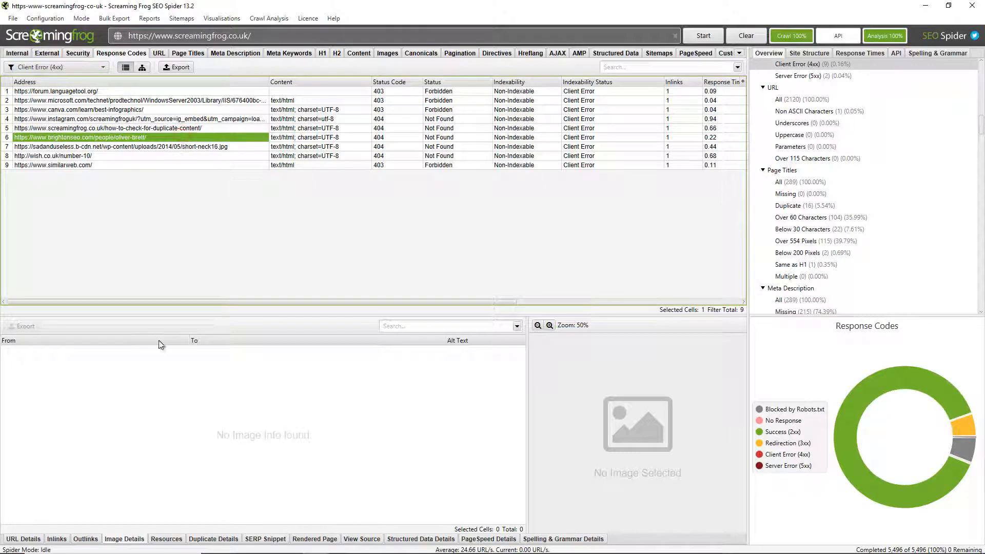
left_click(64, 539)
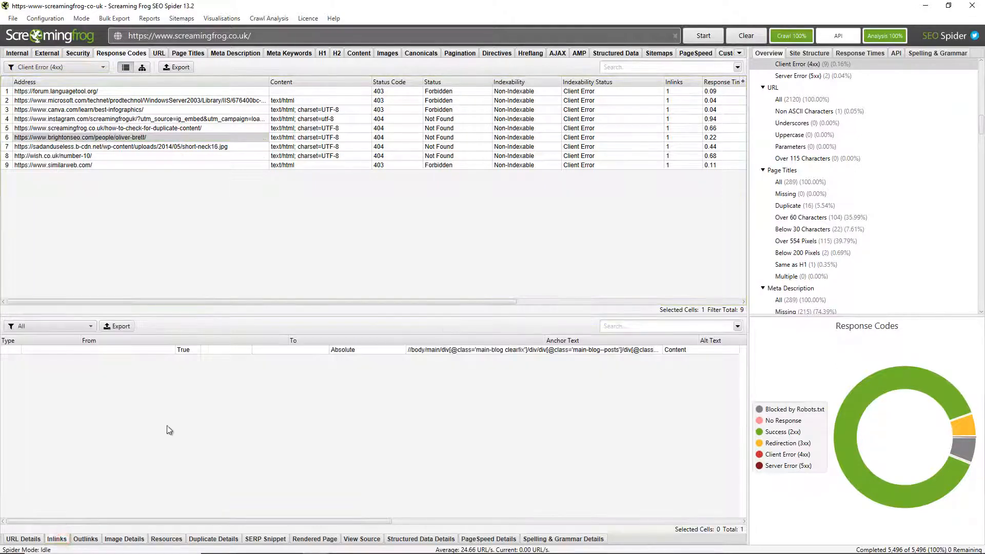
left_click_drag(248, 528, 174, 528)
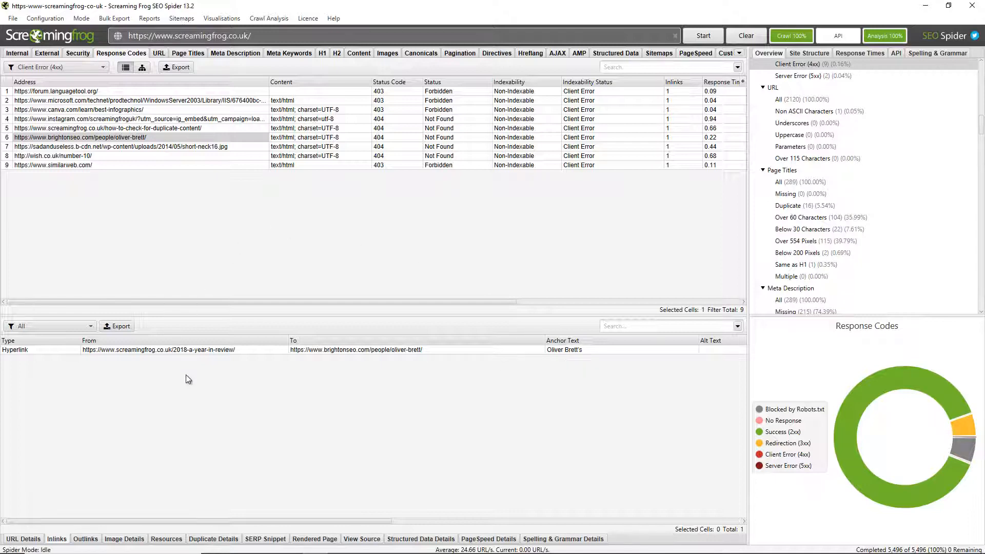
left_click(185, 350)
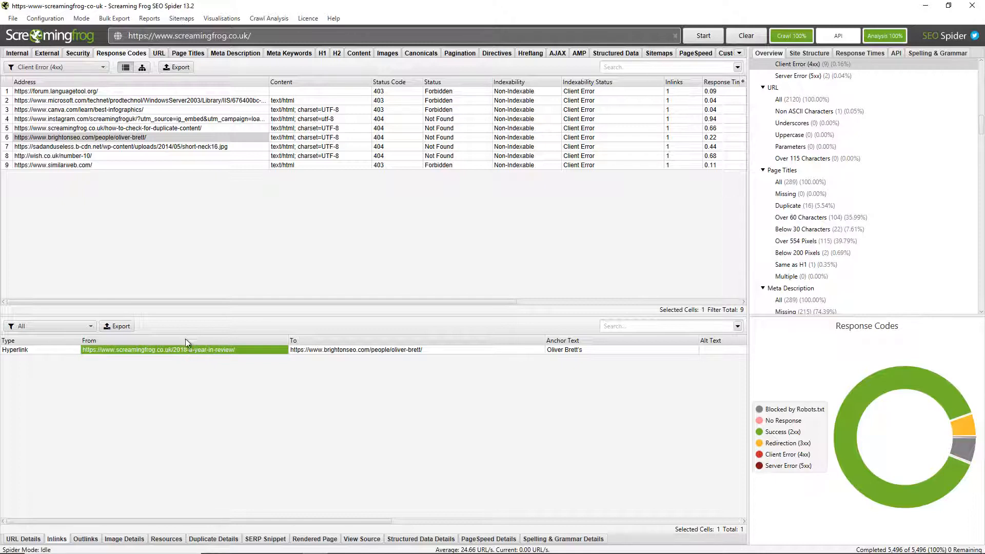
- Check the bulk export options for response code inlinks, and reset the Response Codes filter to All
left_click(125, 20)
mouse_move(136, 161)
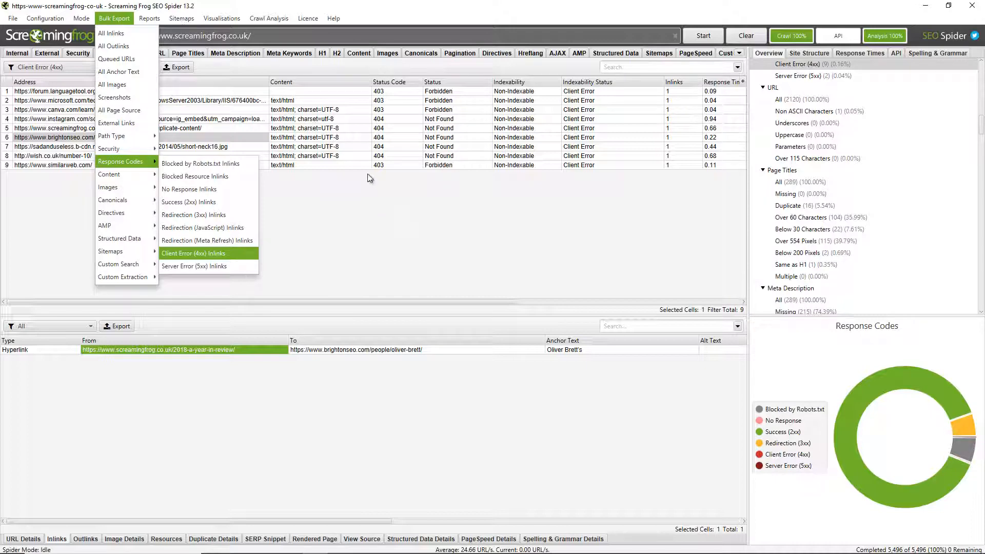
left_click(214, 123)
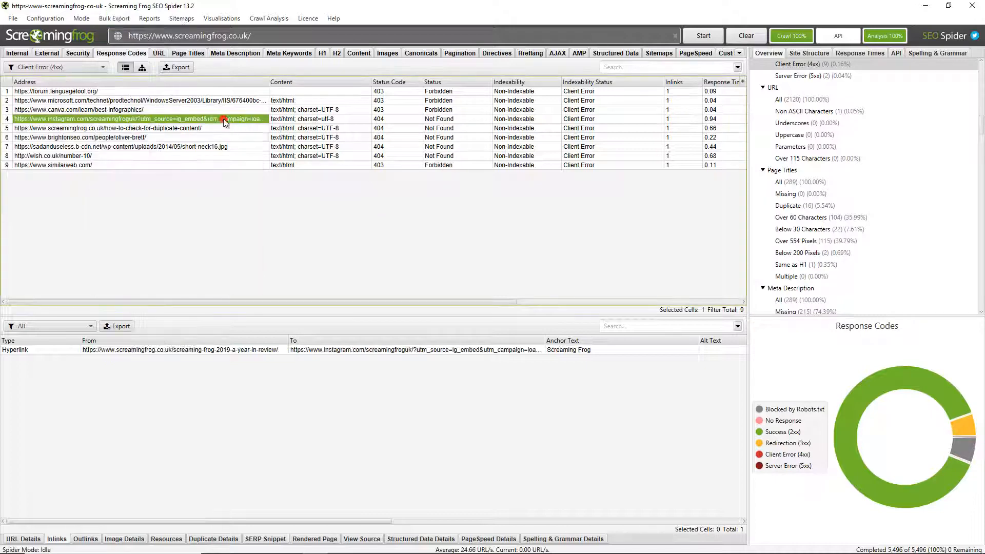
left_click(69, 75)
- Generate the Crawl Tree Graph visualisation, look over the site structure, and close it
left_click(150, 18)
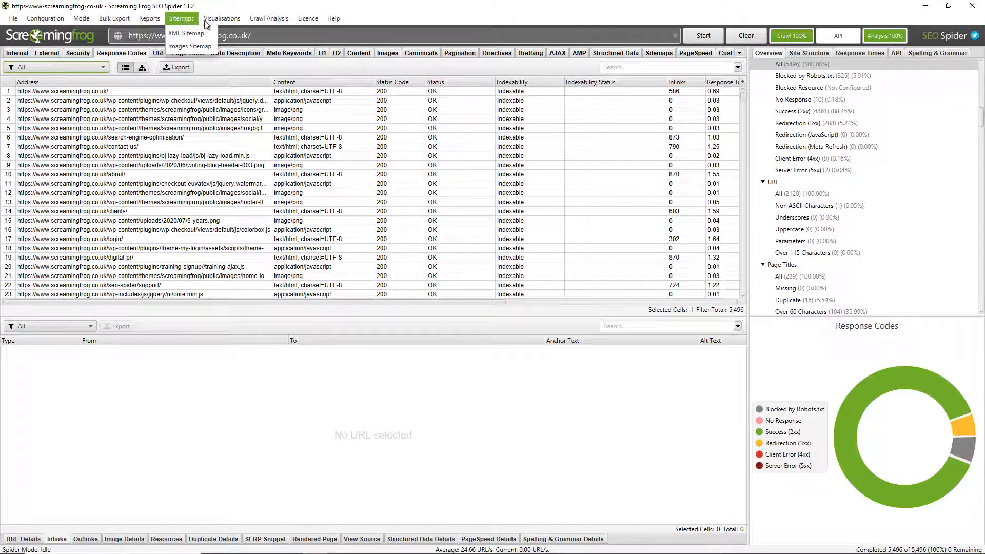
mouse_move(232, 19)
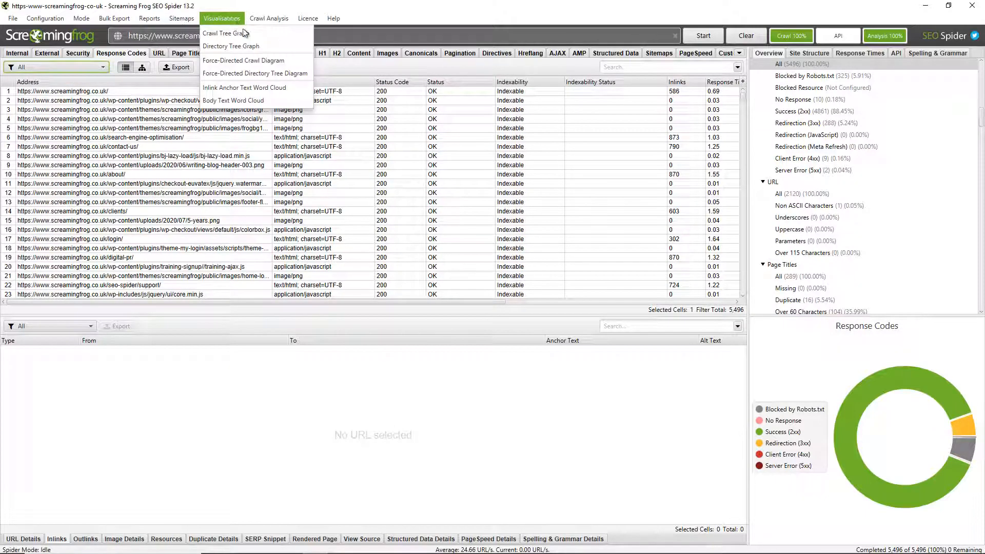
left_click(273, 35)
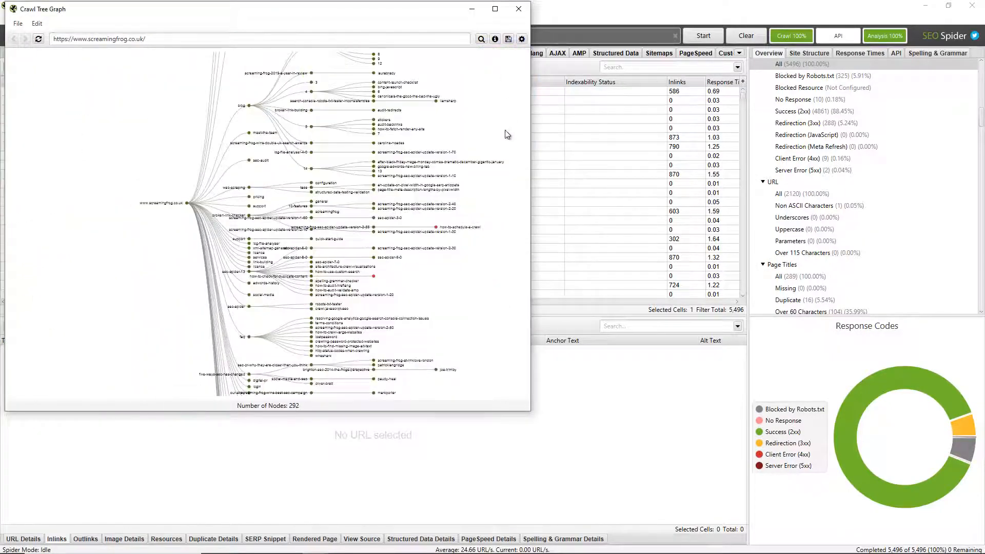
scroll(486, 242, "up", 5)
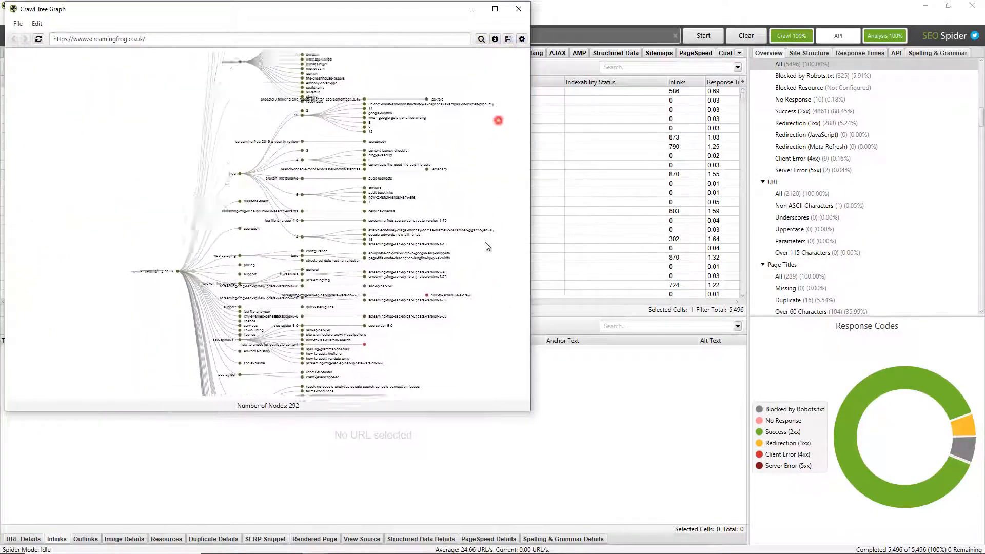
left_click(518, 9)
- Generate the Force-Directed Directory Tree Diagram, focus it on the /our-work/ node, and return to the full diagram
left_click(221, 19)
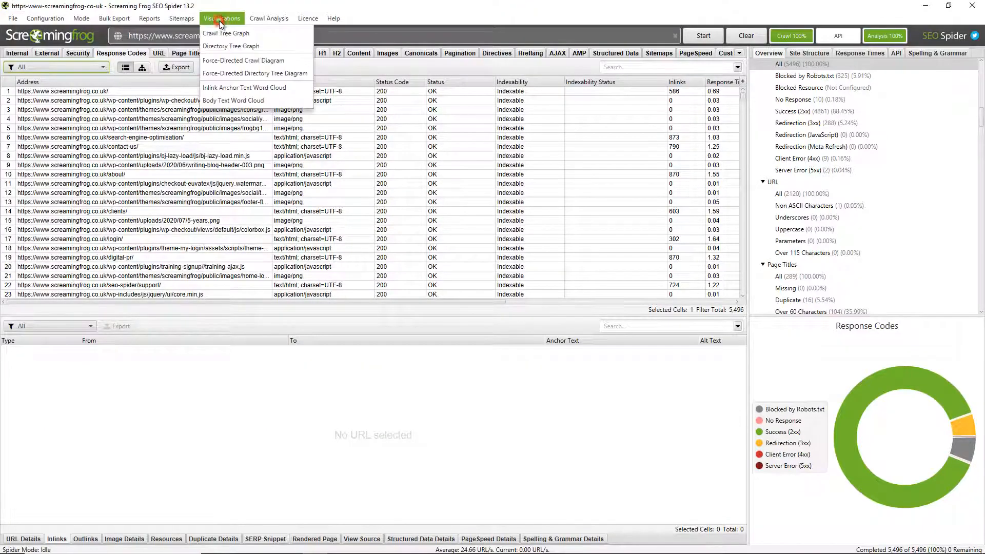
left_click(301, 74)
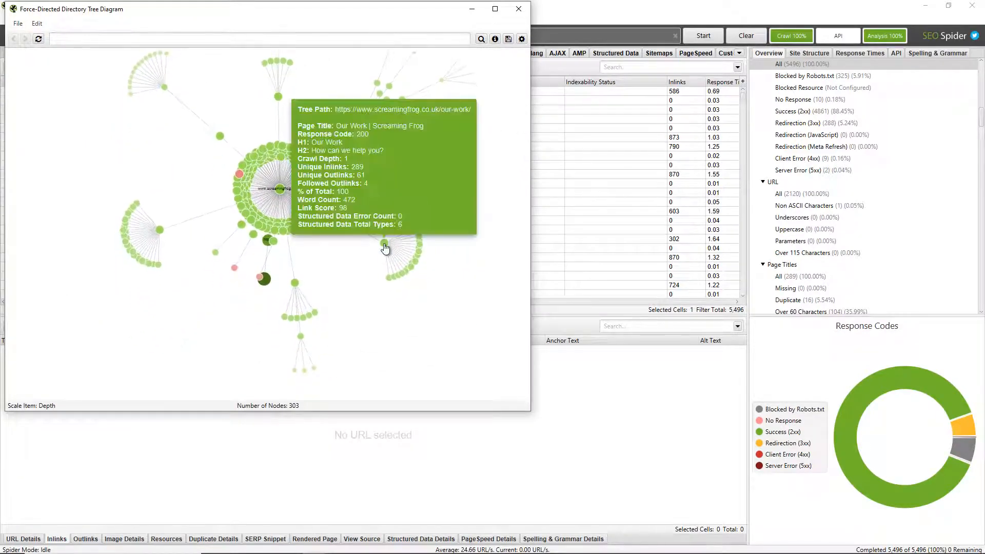
right_click(385, 248)
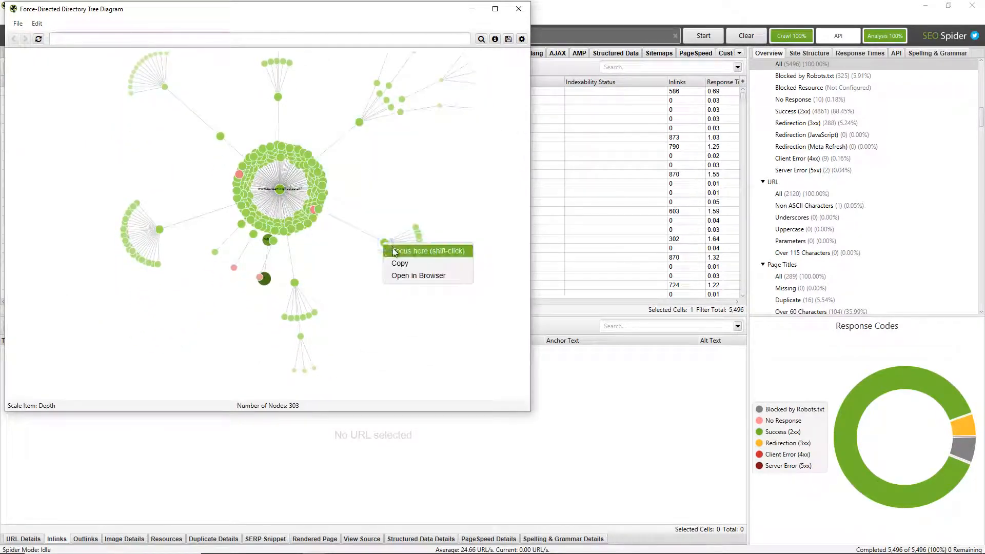
left_click(397, 255)
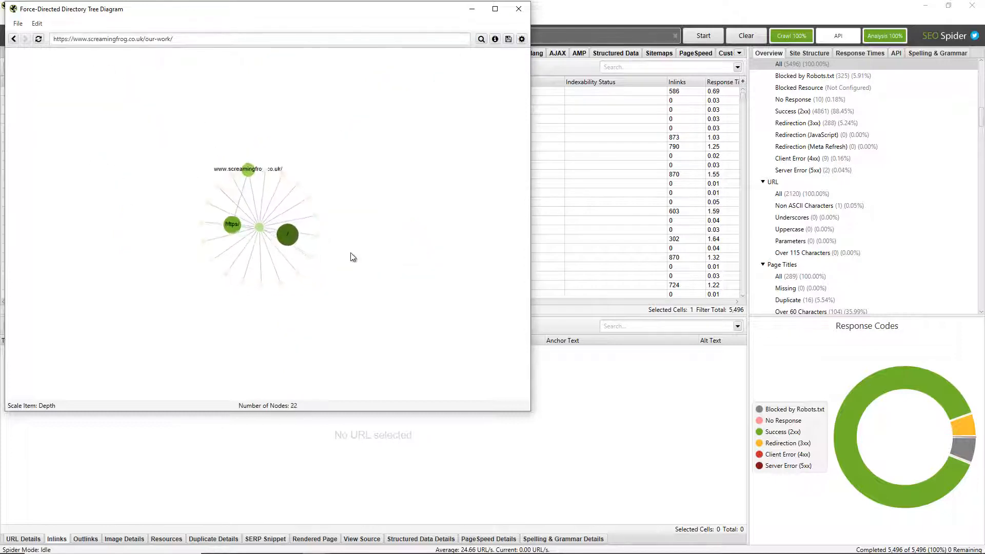
left_click(14, 38)
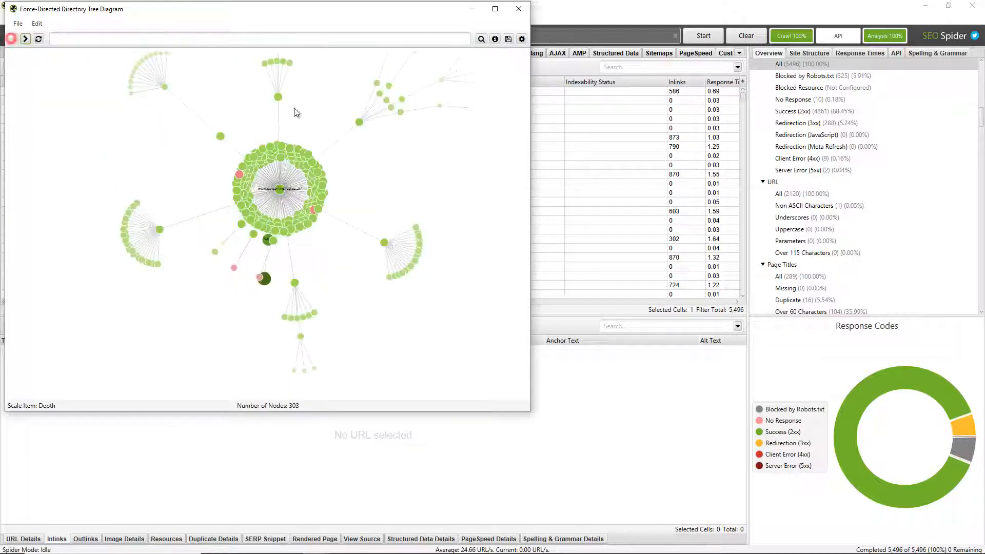
- Scale the directory tree diagram's nodes by Unique Inlinks instead of depth, and close the diagram
left_click(521, 39)
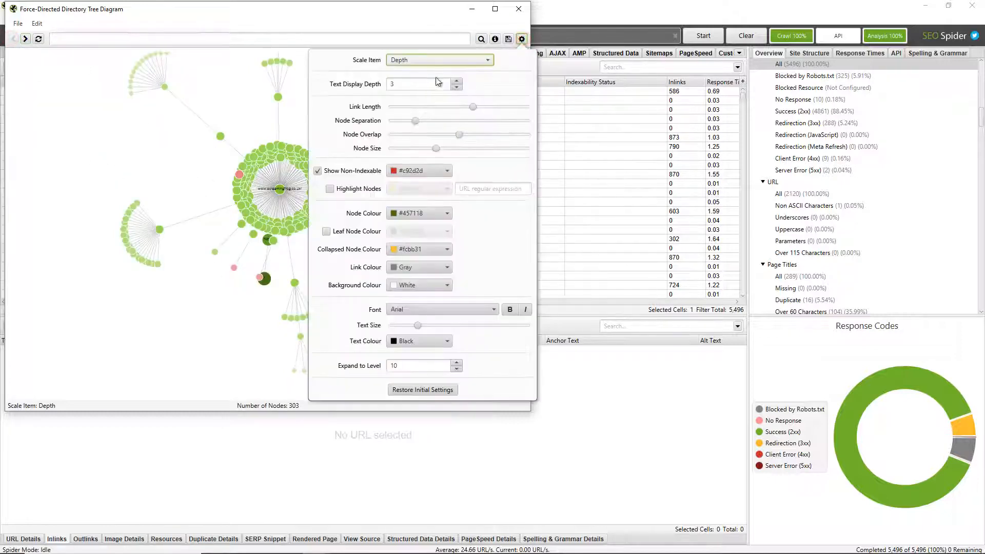
left_click(440, 62)
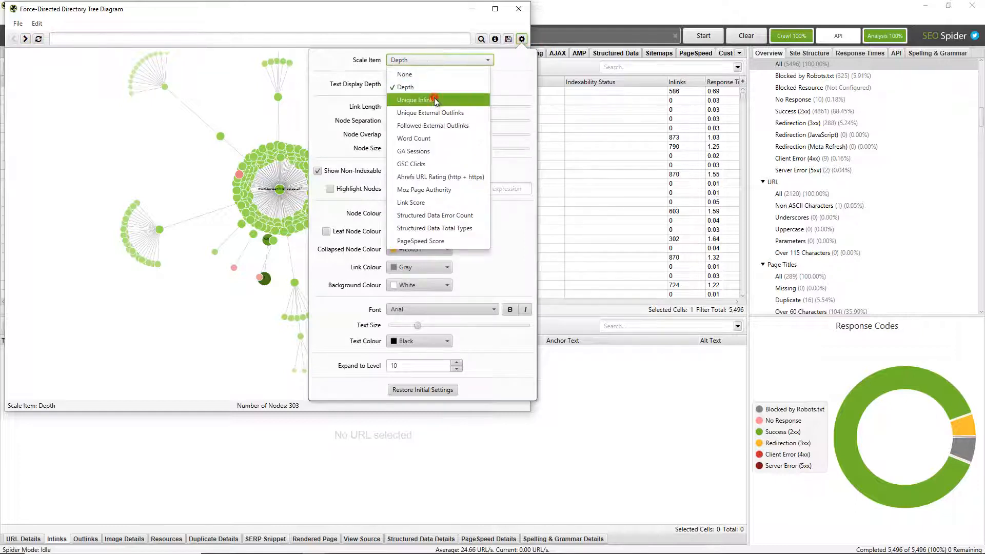
left_click(433, 97)
left_click(442, 59)
left_click(441, 60)
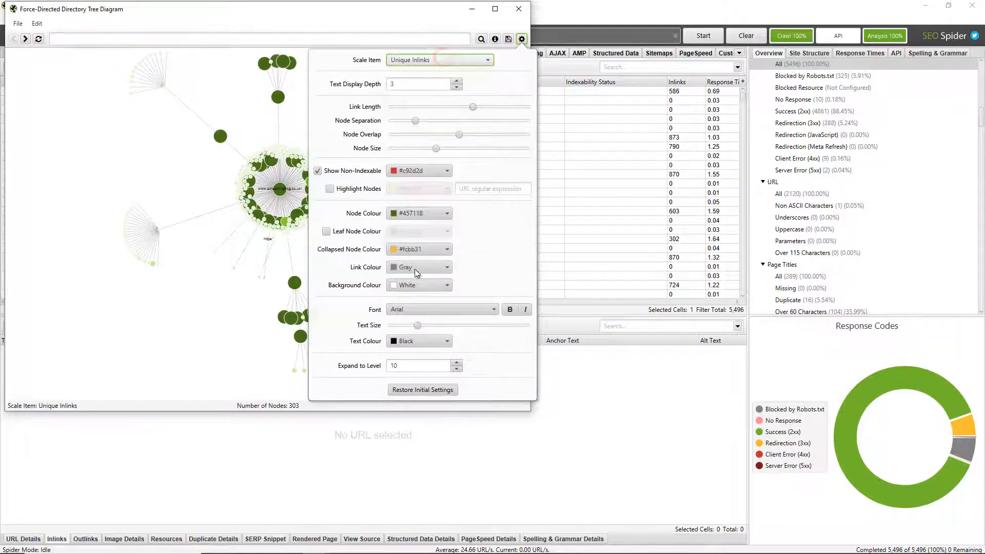
left_click(518, 9)
left_click(519, 9)
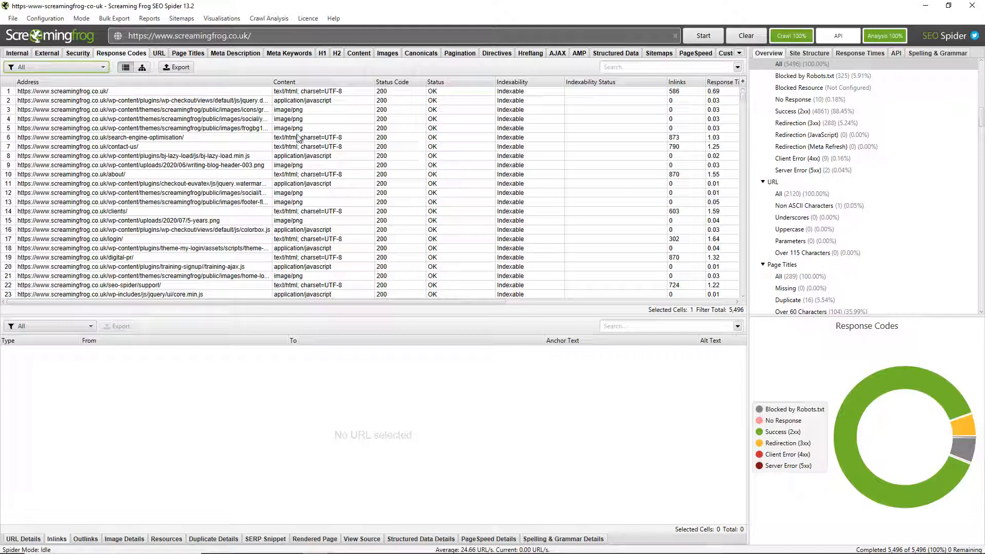
- Return to the internal URLs and show the URL details of the /search-engine-optimisation/ page
left_click(20, 53)
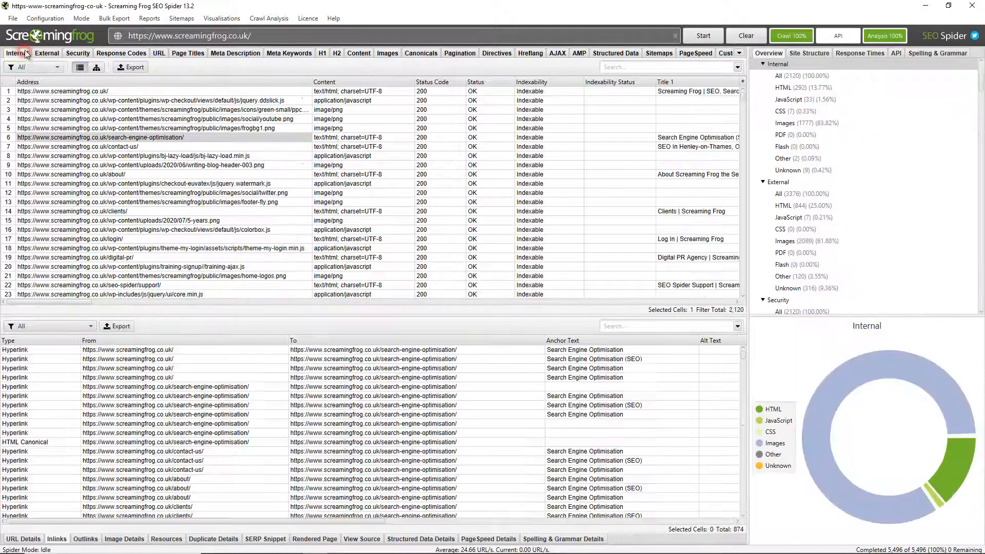
scroll(854, 187, "up", 3)
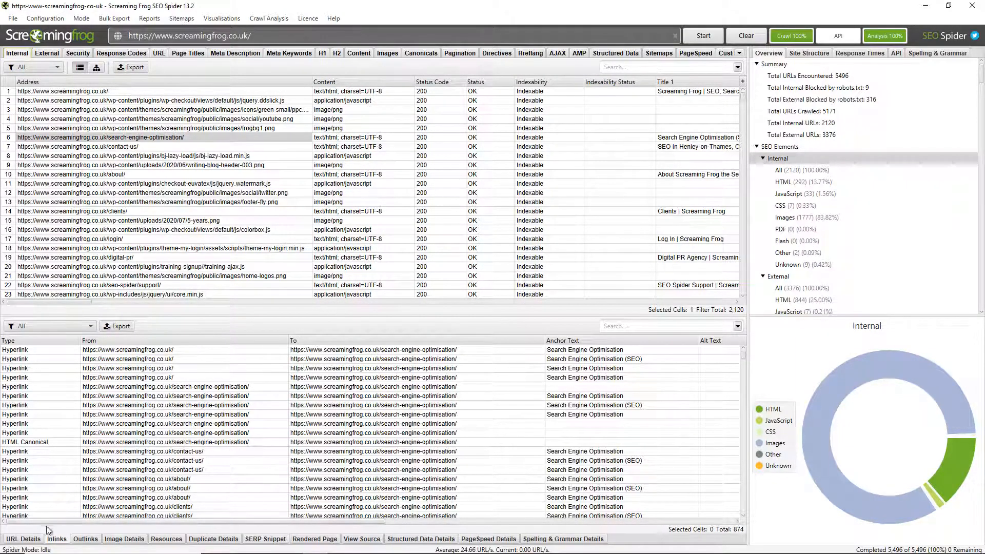
left_click(35, 539)
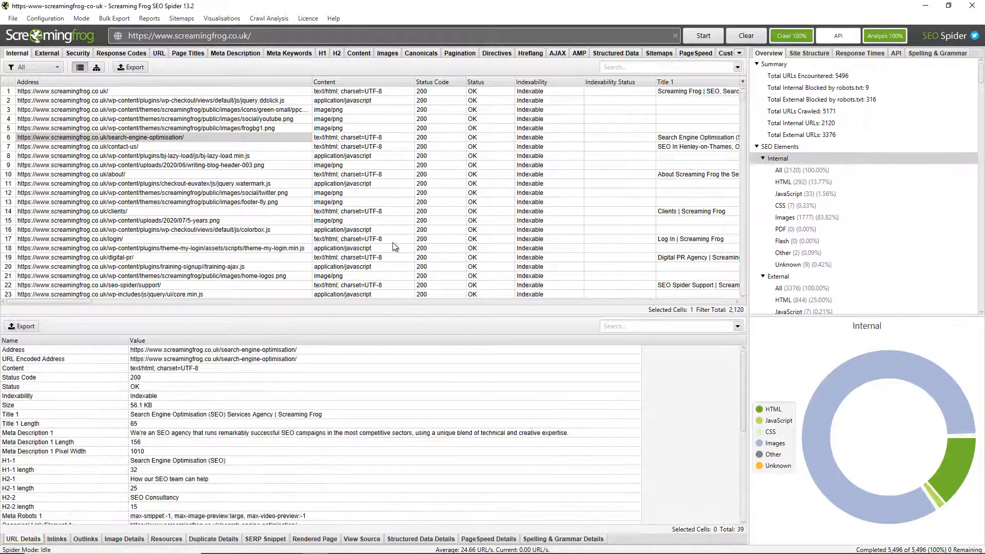